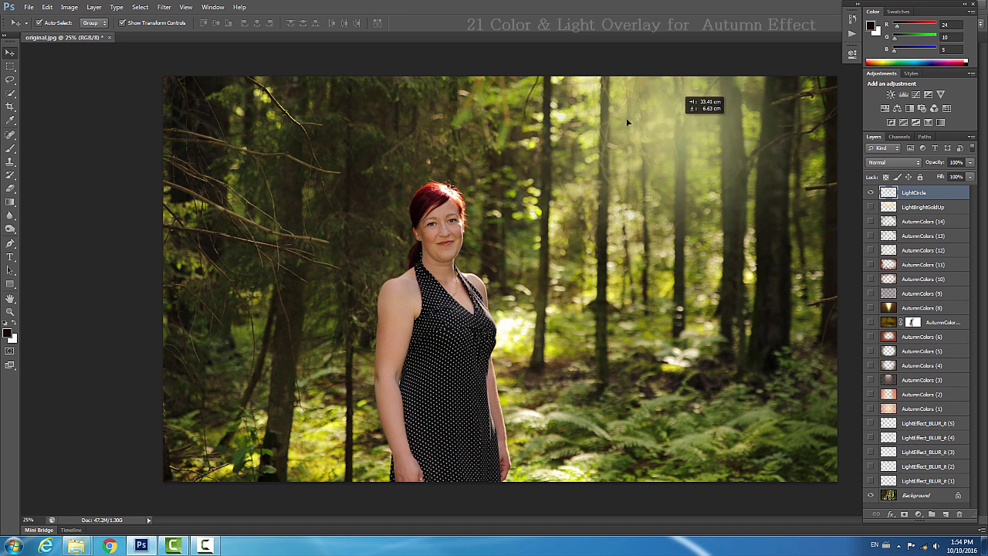
# Nudge the light glow left, hide LightCircle and show LightBrightGoldUp.
pyautogui.moveTo(631, 102); pyautogui.dragTo(575, 104)
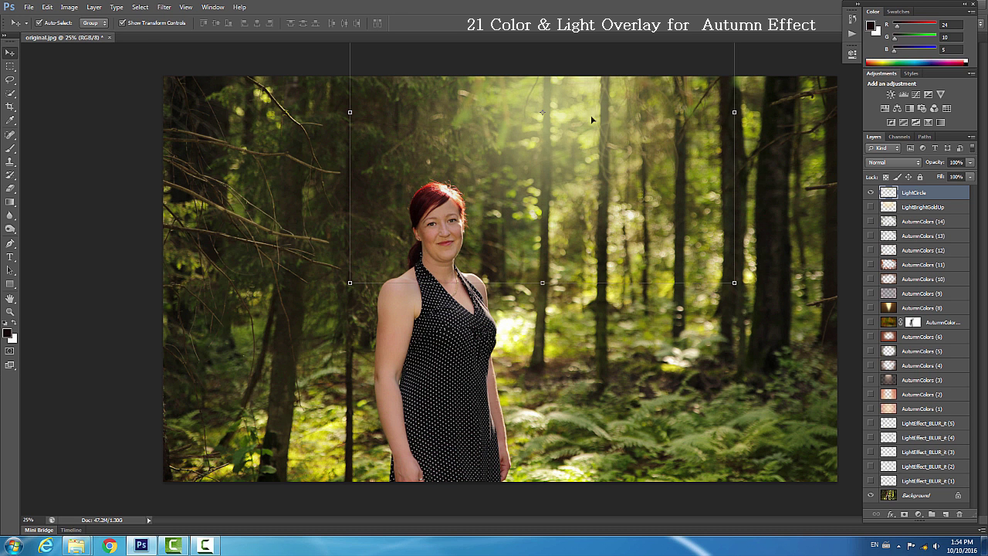
pyautogui.click(871, 193)
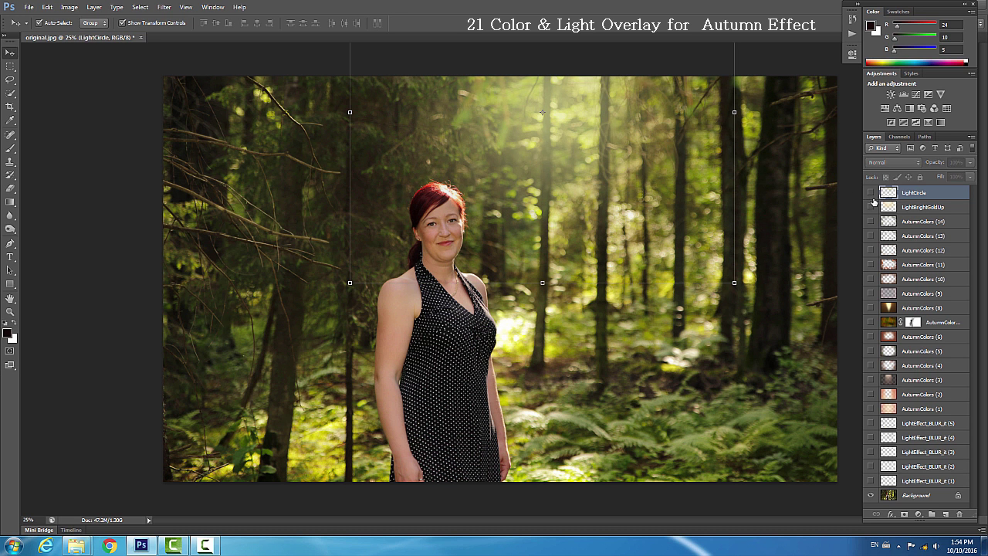
pyautogui.click(872, 207)
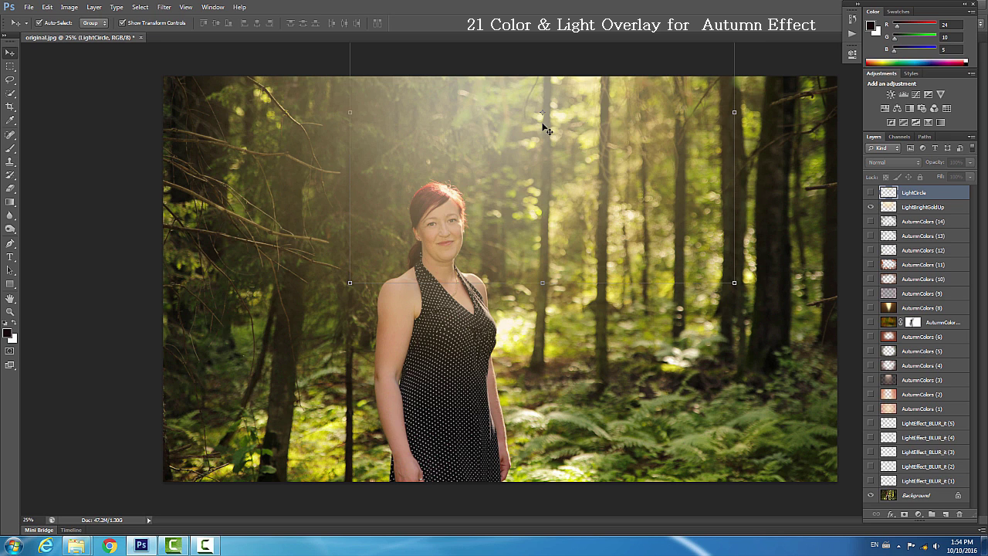
# Move LightBrightGoldUp toward the upper left and lower its opacity to 39%.
pyautogui.moveTo(547, 124)
pyautogui.mouseDown()
pyautogui.moveTo(661, 137)
pyautogui.moveTo(502, 112)
pyautogui.moveTo(526, 109)
pyautogui.mouseUp()
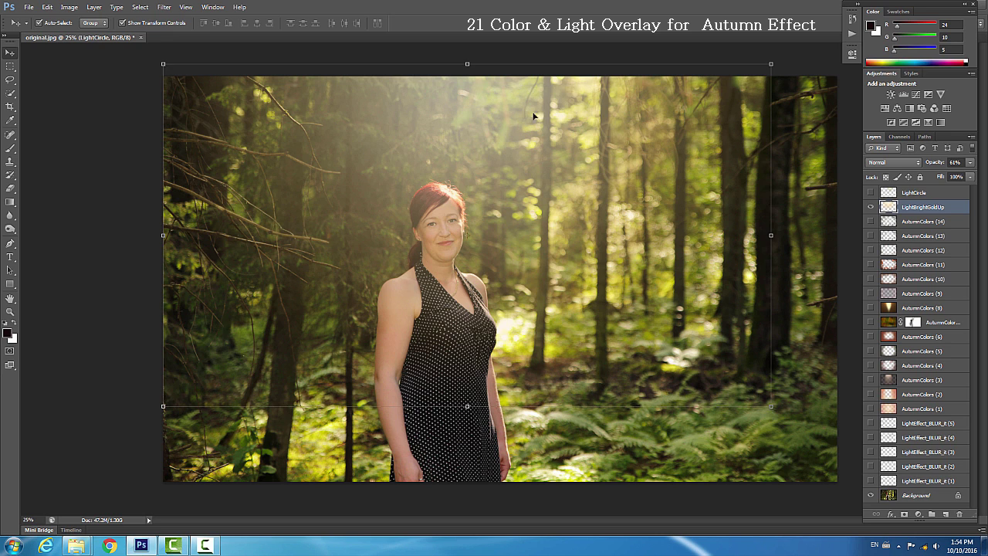
pyautogui.click(970, 163)
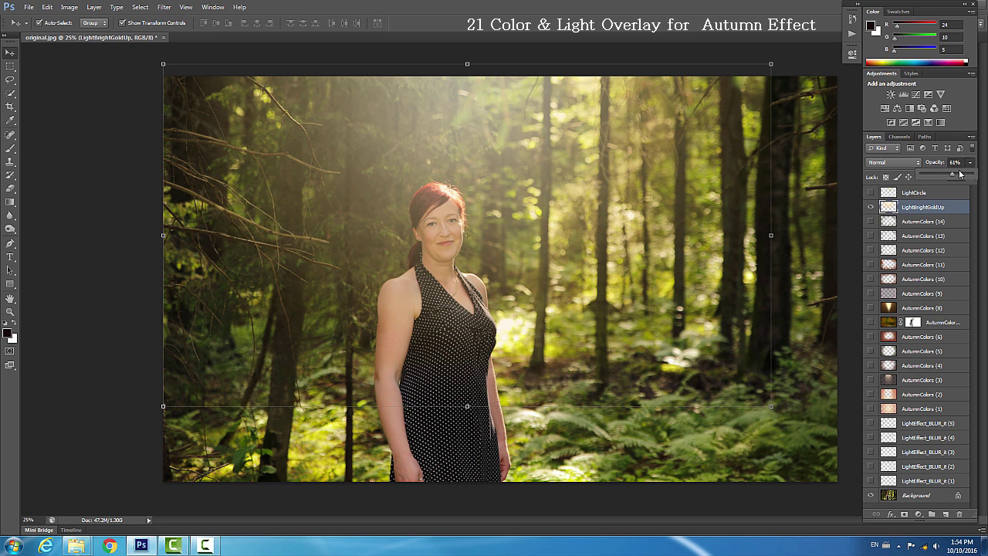
pyautogui.moveTo(956, 177)
pyautogui.mouseDown()
pyautogui.moveTo(974, 177)
pyautogui.moveTo(941, 183)
pyautogui.mouseUp()
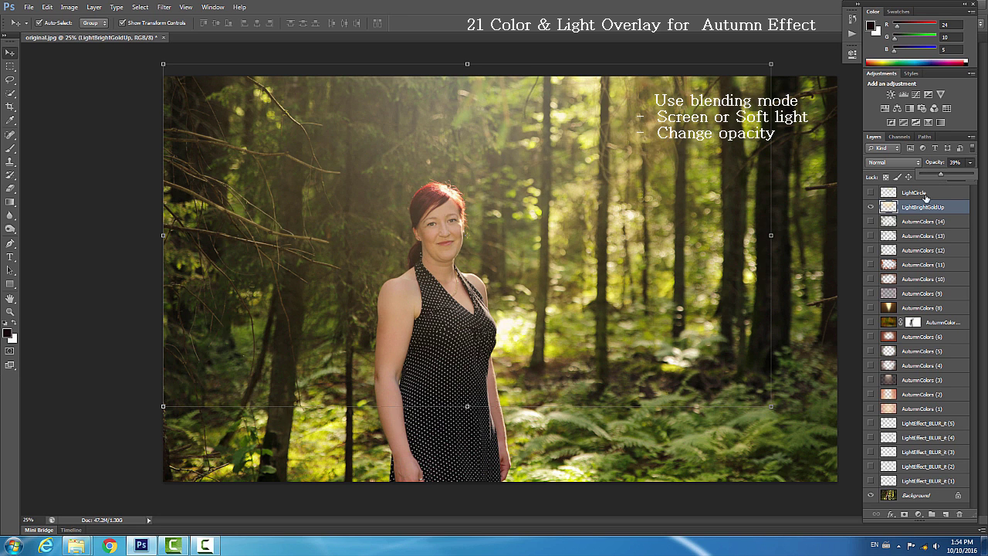
# Hide LightBrightGoldUp, then preview and hide AutumnColors (14).
pyautogui.click(873, 207)
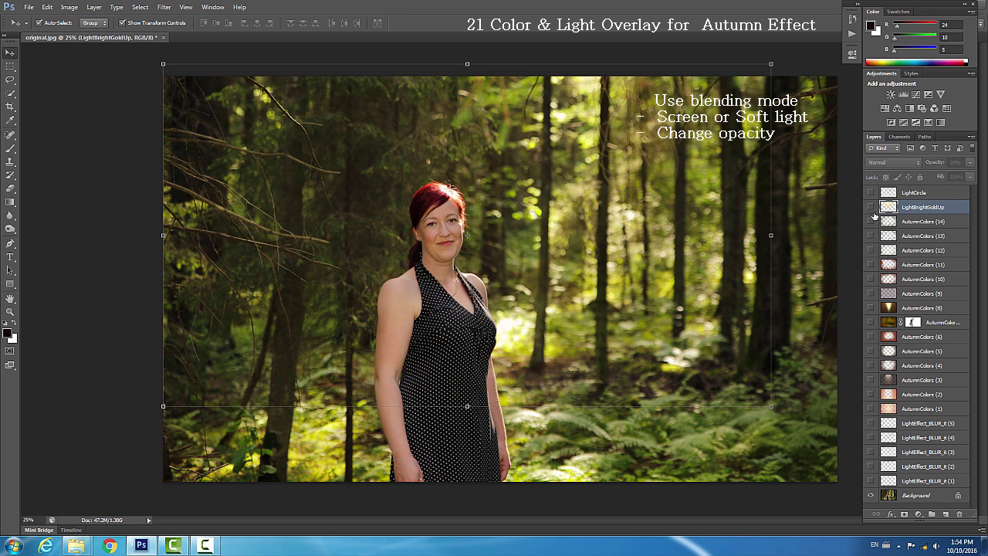
pyautogui.click(872, 222)
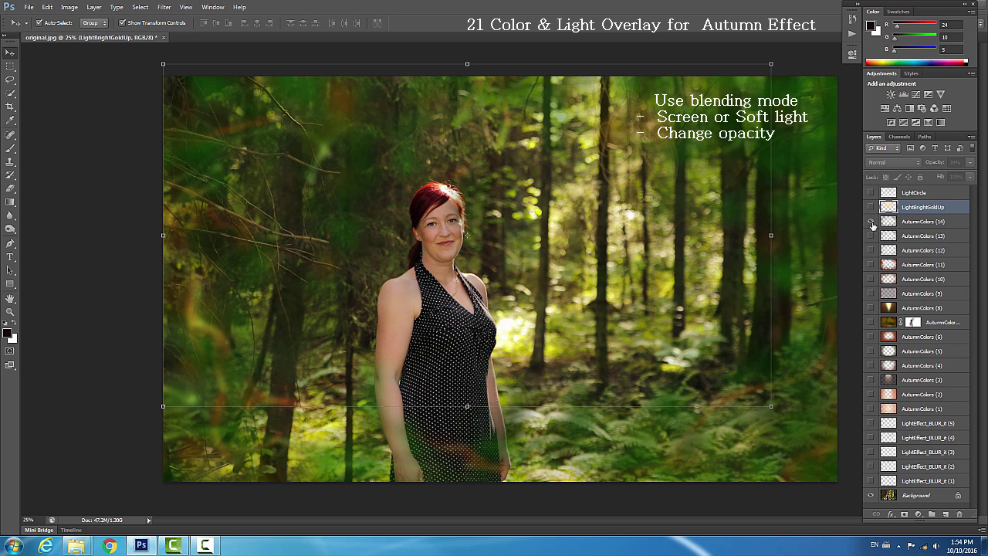
pyautogui.click(911, 221)
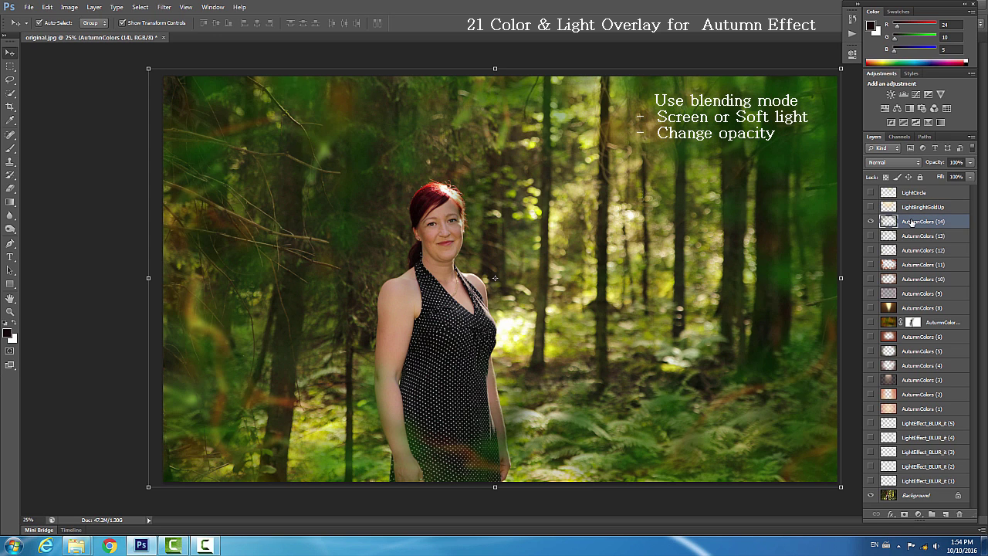
pyautogui.click(870, 222)
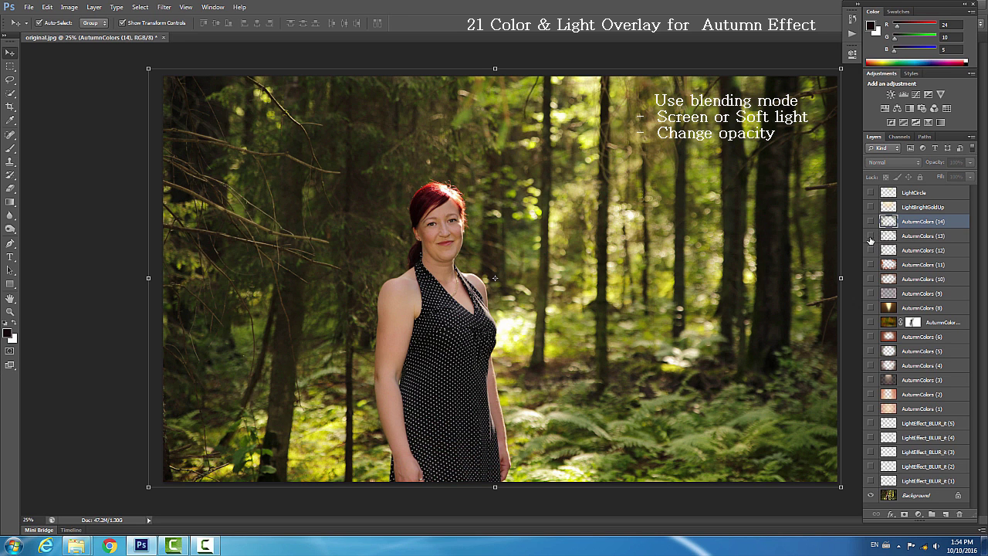
# Preview AutumnColors (13) and (12) in turn, leaving AutumnColors (11) showing.
pyautogui.click(870, 236)
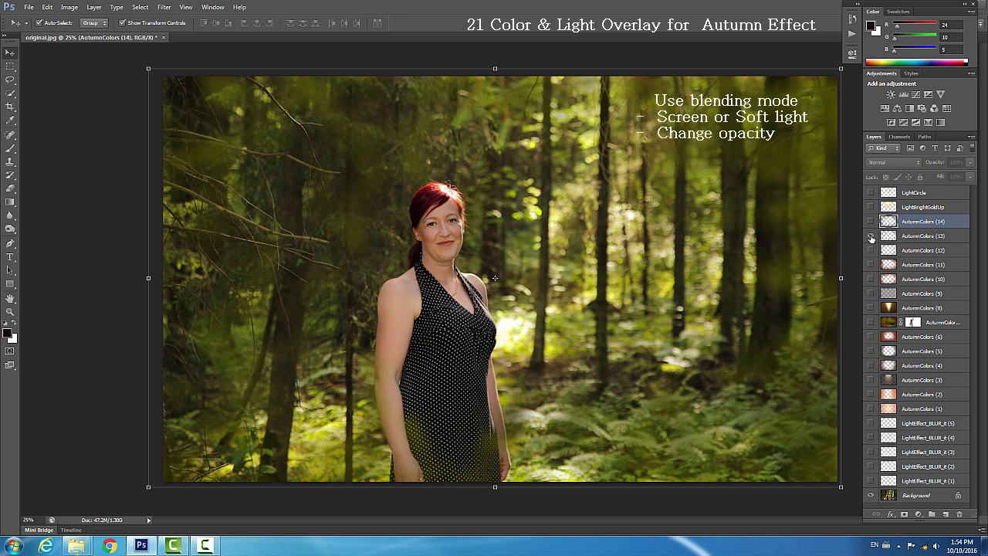
pyautogui.click(870, 236)
pyautogui.click(872, 250)
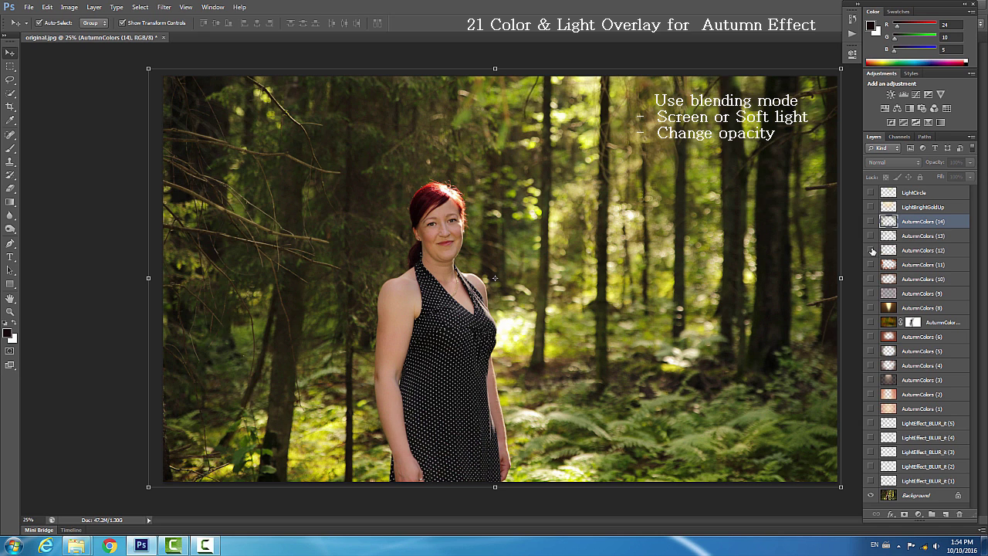
pyautogui.click(871, 250)
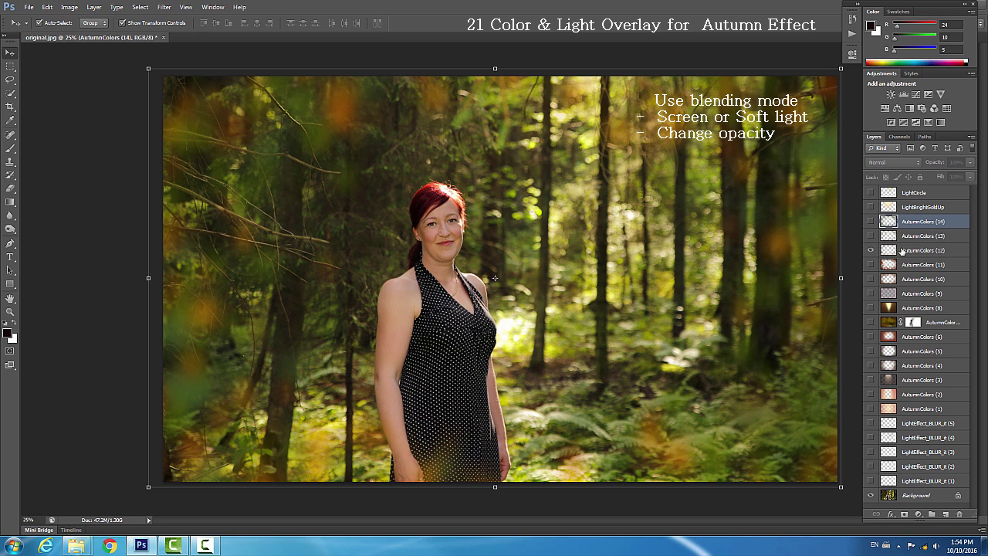
pyautogui.click(872, 250)
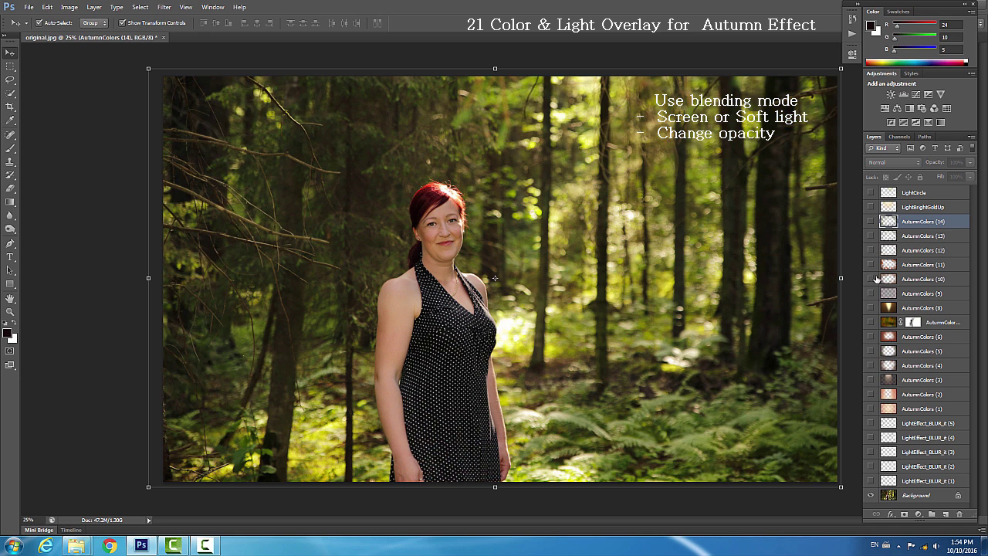
pyautogui.click(871, 264)
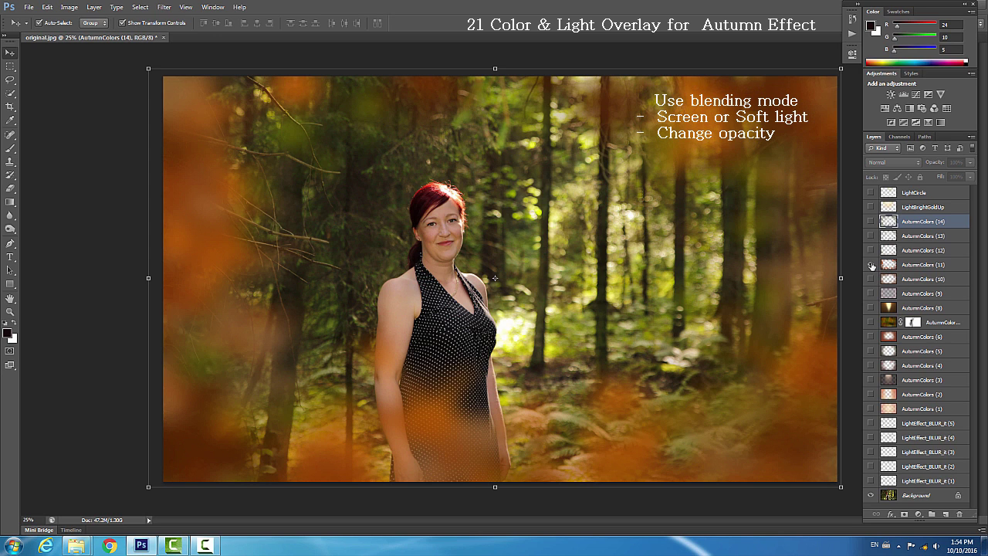
# Try Soft Light and Screen blending on AutumnColors (11), settling back on Normal.
pyautogui.click(914, 266)
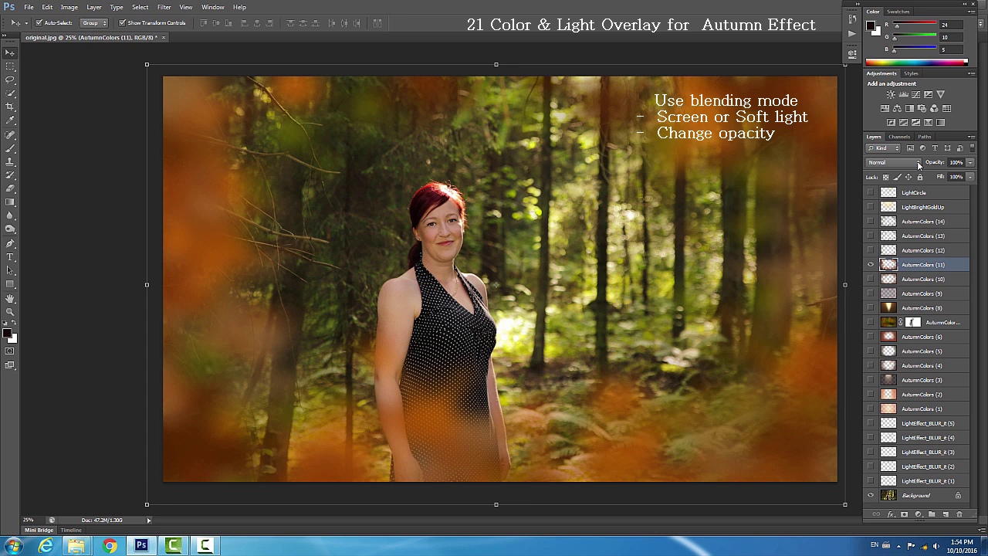
pyautogui.click(919, 164)
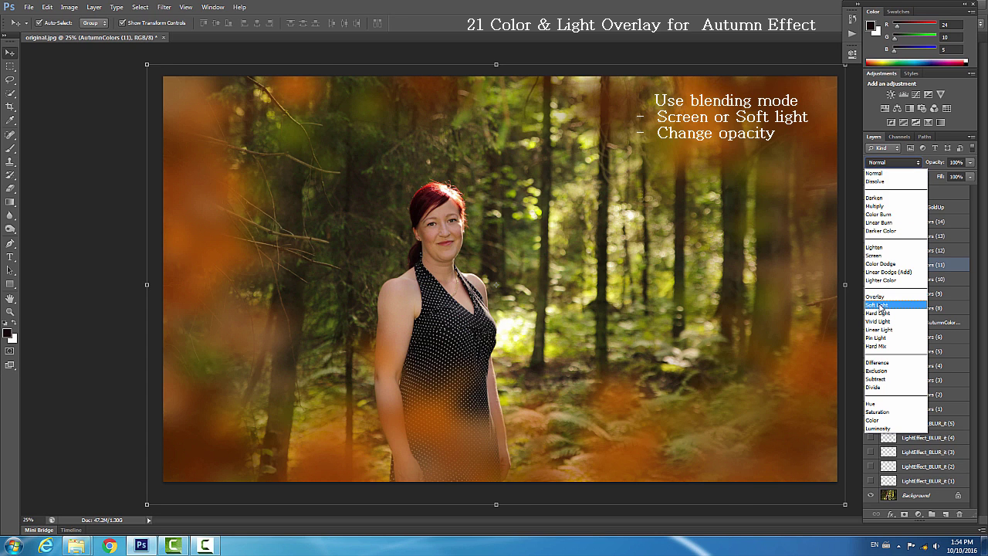
pyautogui.click(880, 307)
pyautogui.click(919, 164)
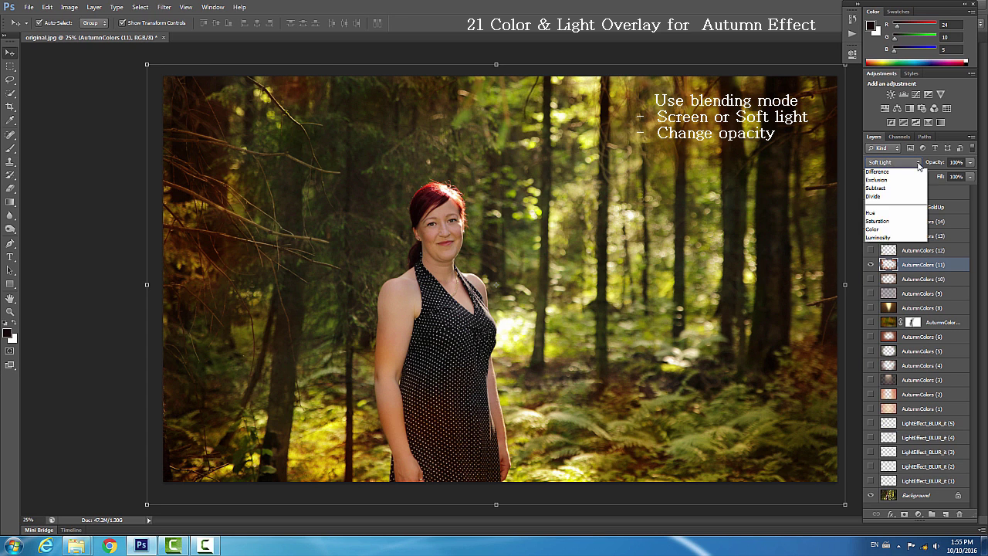
pyautogui.click(893, 255)
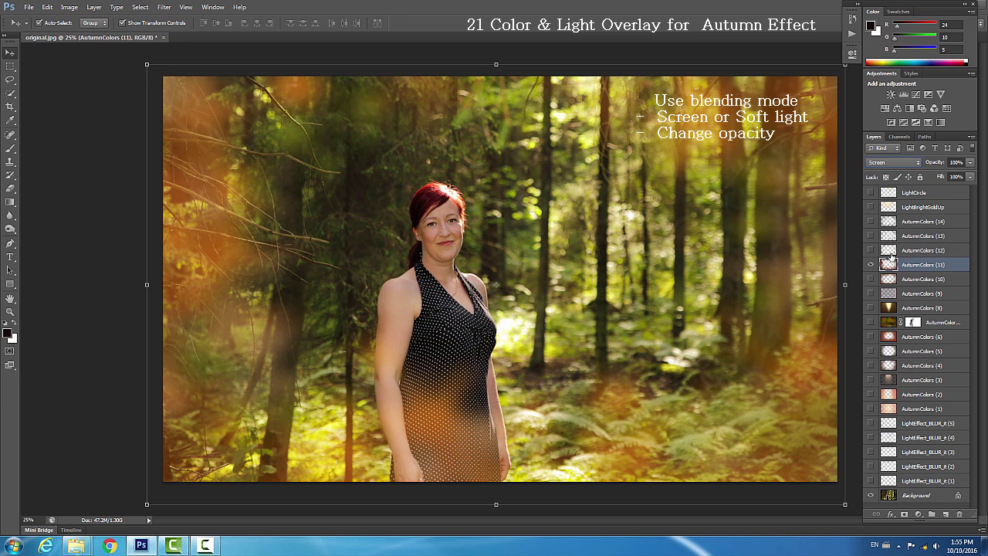
pyautogui.click(918, 166)
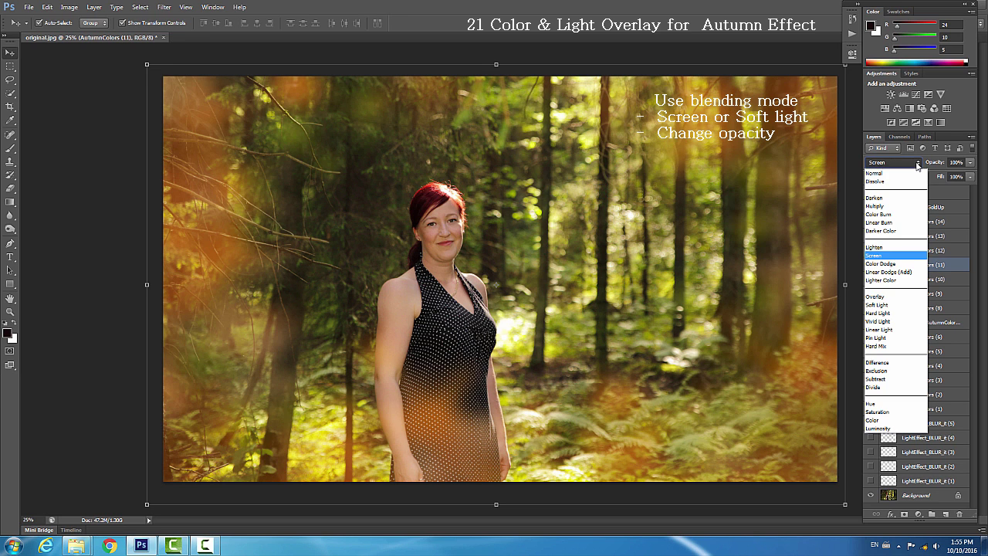
pyautogui.click(909, 175)
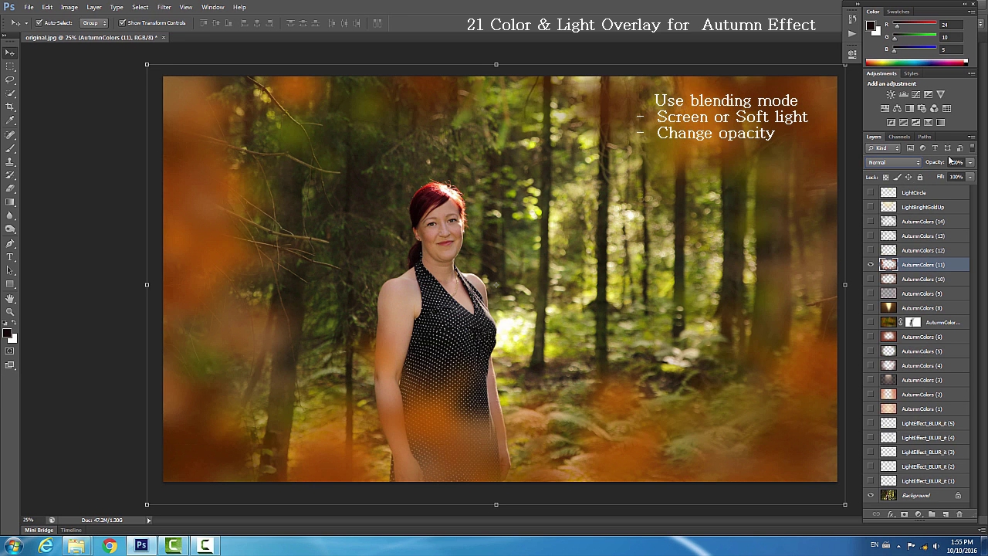
# Fade AutumnColors (11) to 57% opacity, then raise it back to 100%.
pyautogui.click(971, 163)
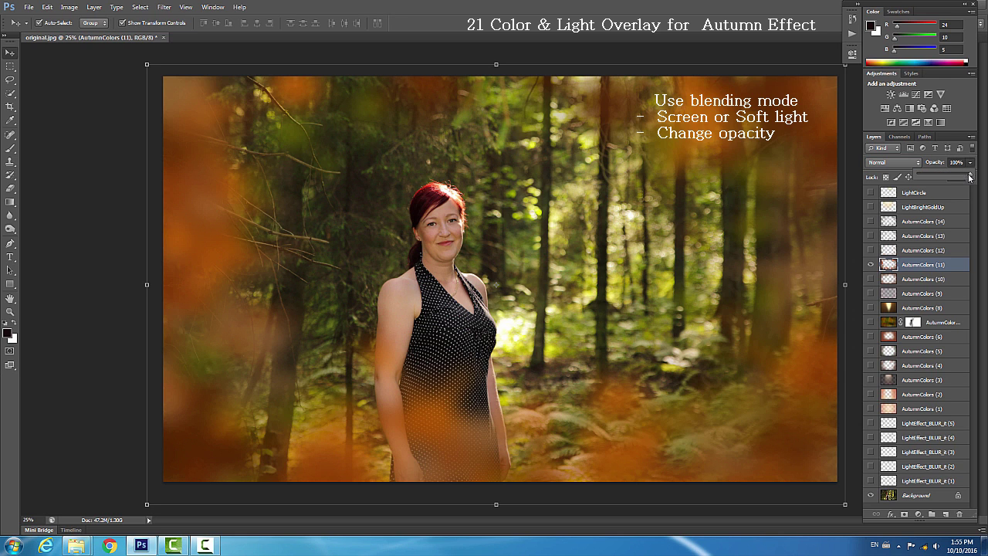
pyautogui.moveTo(970, 177); pyautogui.dragTo(950, 181)
pyautogui.moveTo(950, 180); pyautogui.dragTo(973, 180)
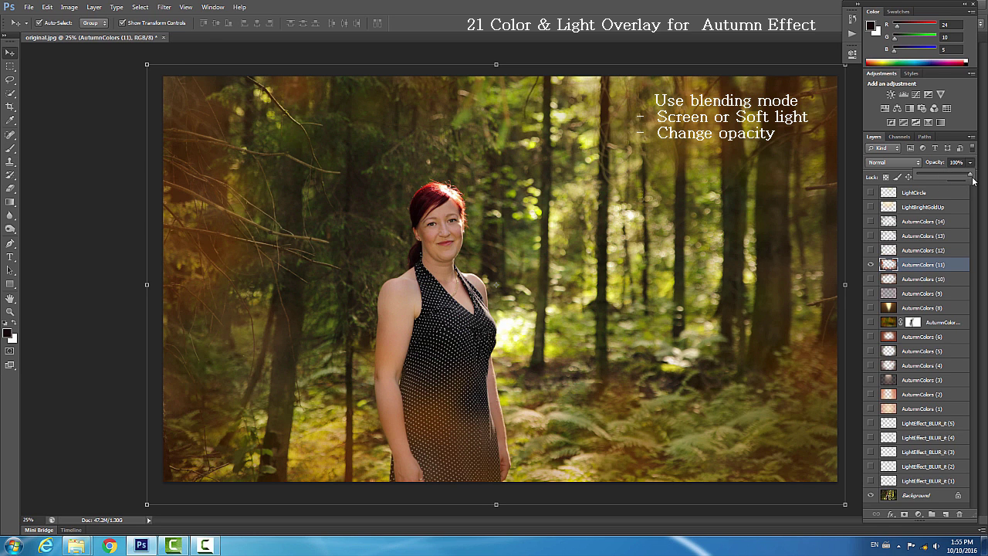
# Swap AutumnColors (11) for AutumnColors (10) and try Screen and Soft Light, ending on Normal.
pyautogui.click(871, 264)
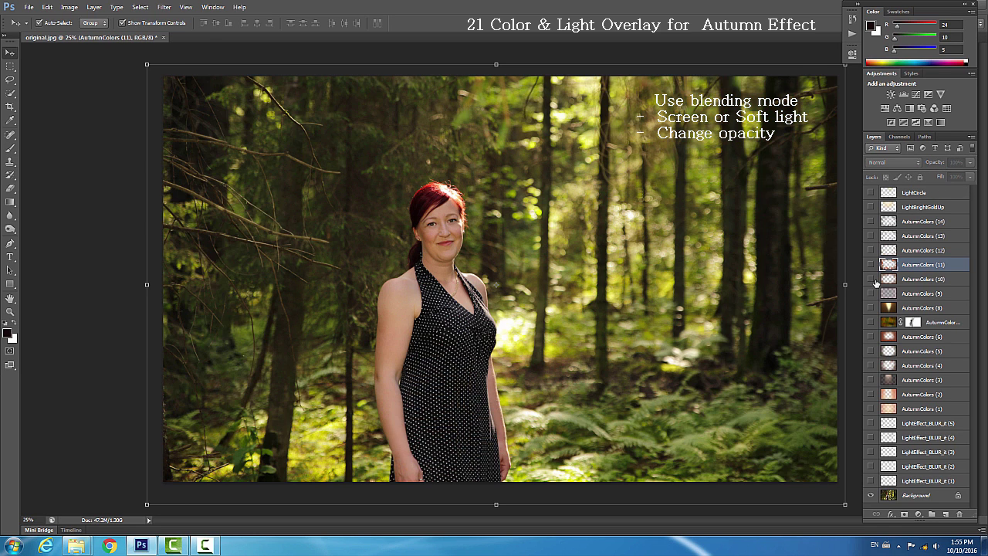
pyautogui.click(871, 279)
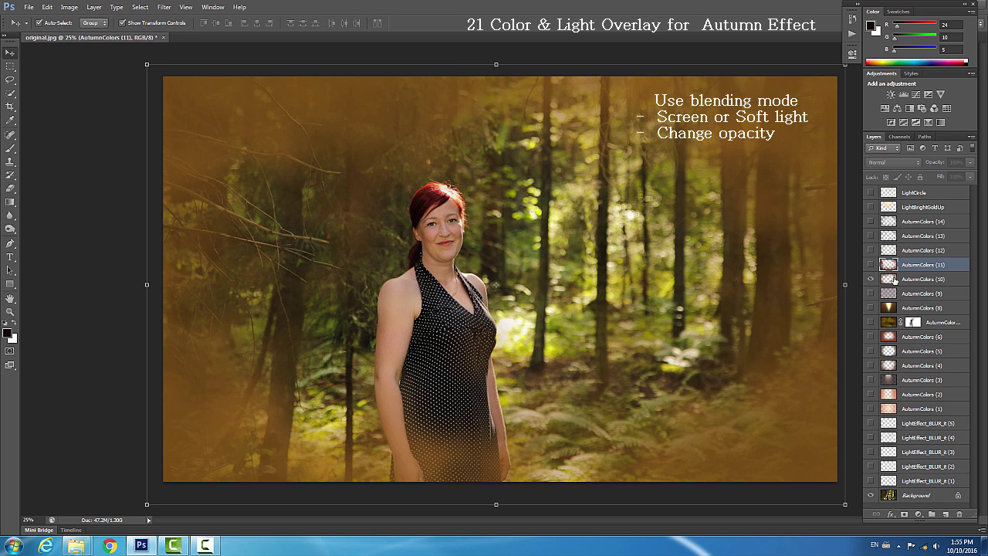
pyautogui.click(916, 279)
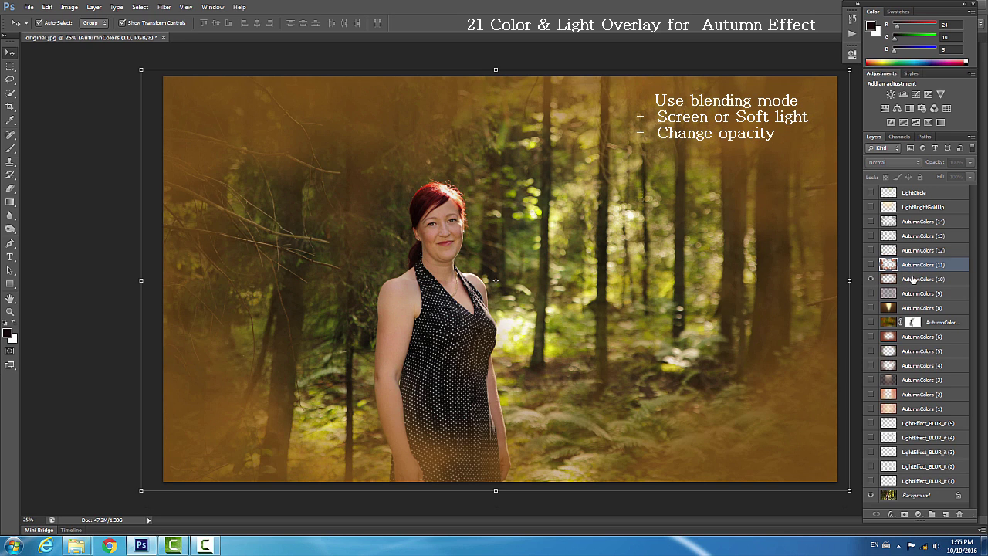
pyautogui.click(895, 162)
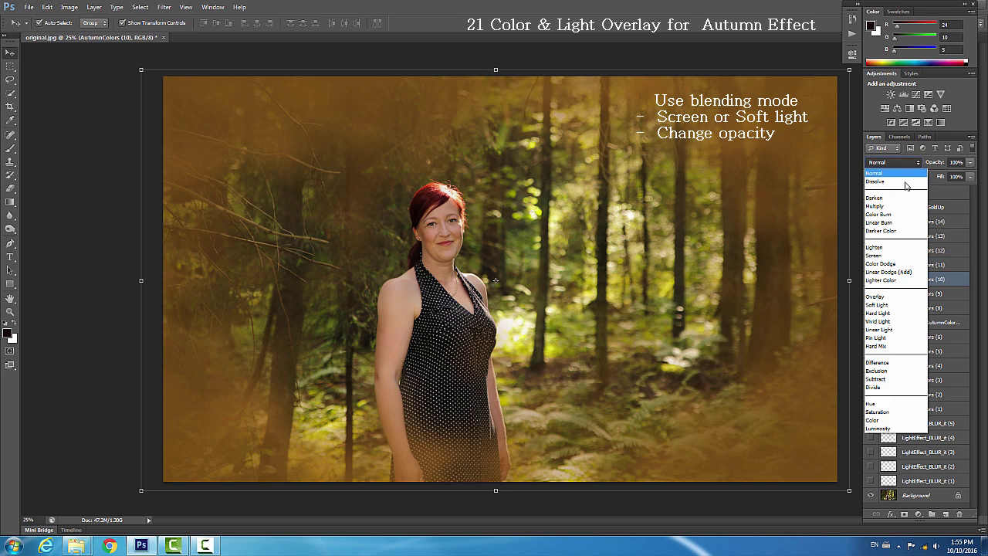
pyautogui.click(893, 255)
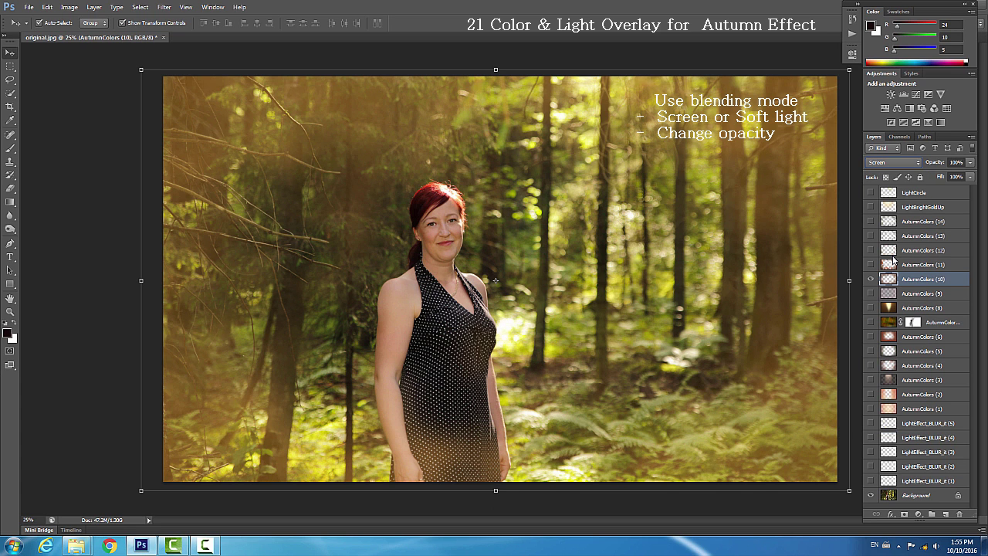
pyautogui.click(923, 163)
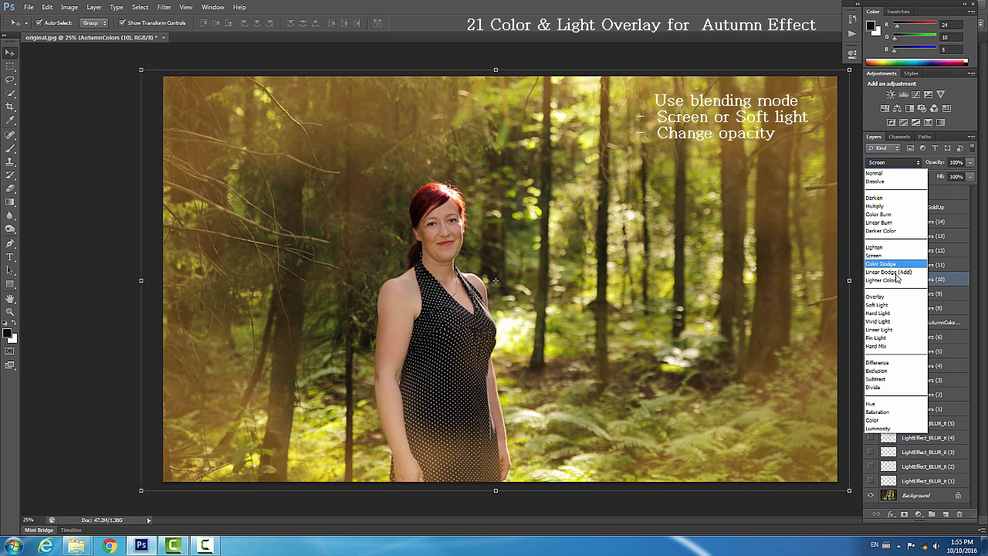
pyautogui.click(894, 307)
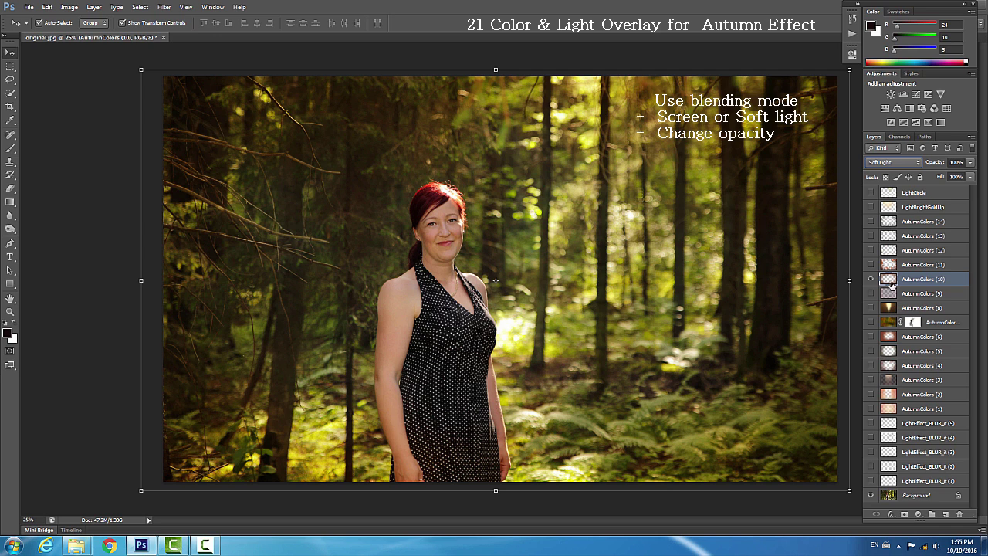
pyautogui.click(917, 164)
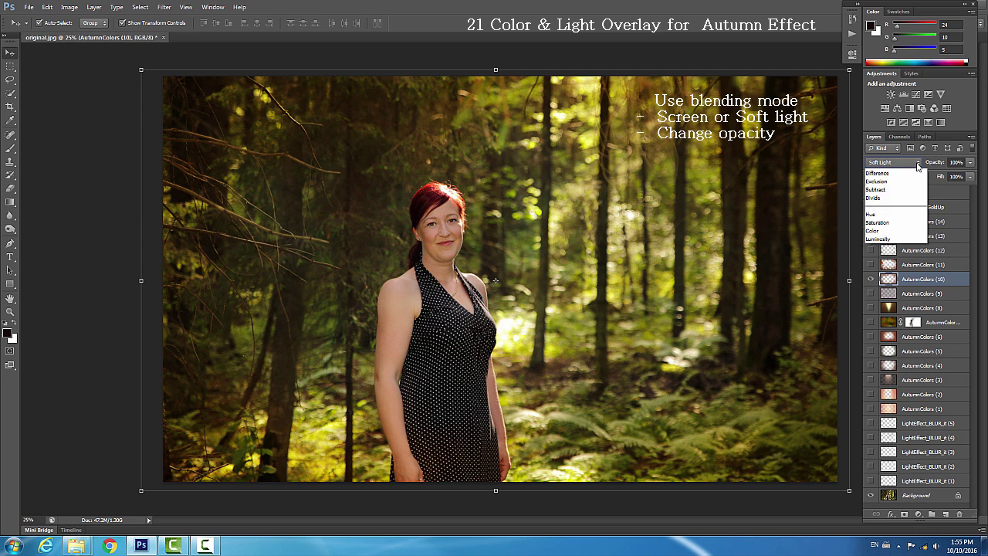
pyautogui.click(909, 173)
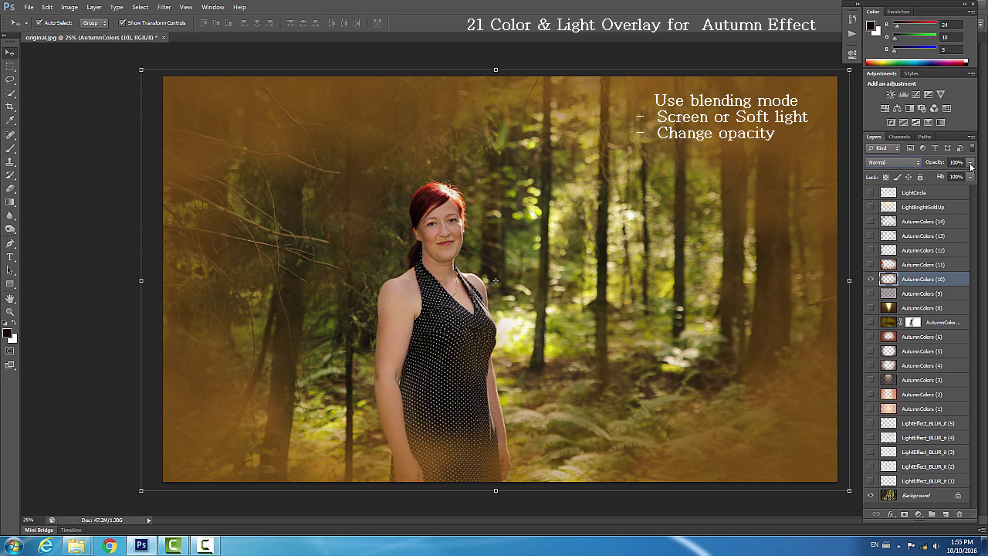
# Lower AutumnColors (10) opacity to 75% and hide the layer.
pyautogui.click(970, 162)
pyautogui.moveTo(970, 177)
pyautogui.mouseDown()
pyautogui.moveTo(940, 177)
pyautogui.moveTo(957, 179)
pyautogui.mouseUp()
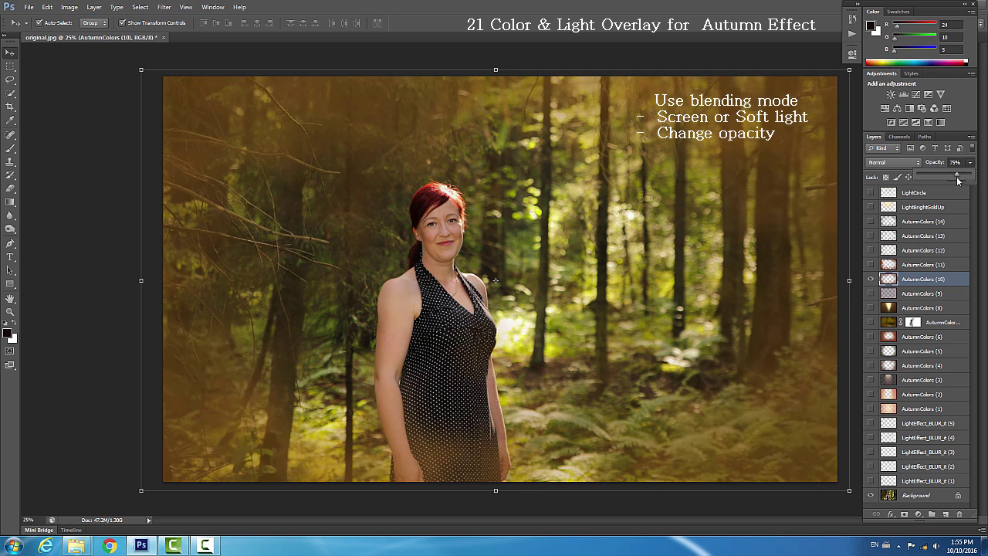
pyautogui.click(870, 279)
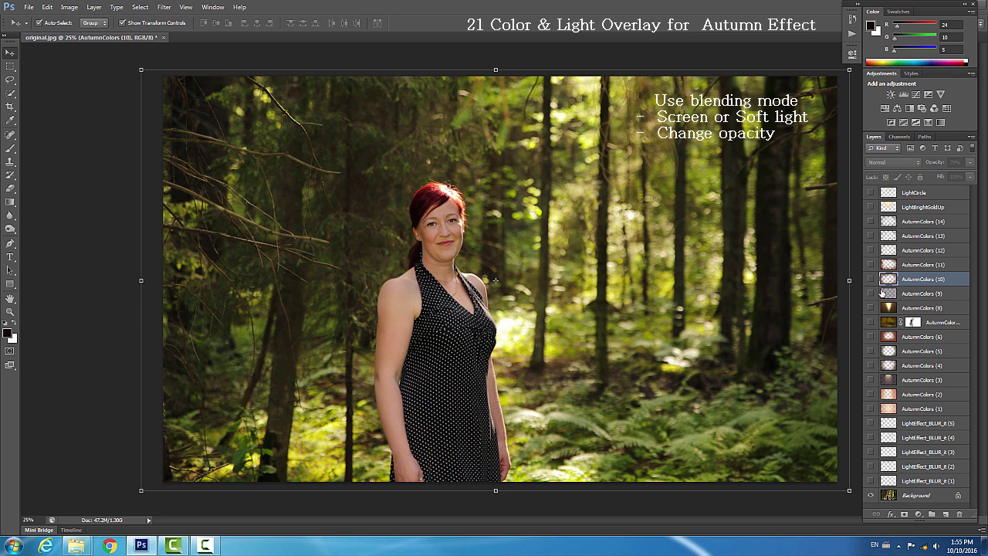
pyautogui.click(870, 293)
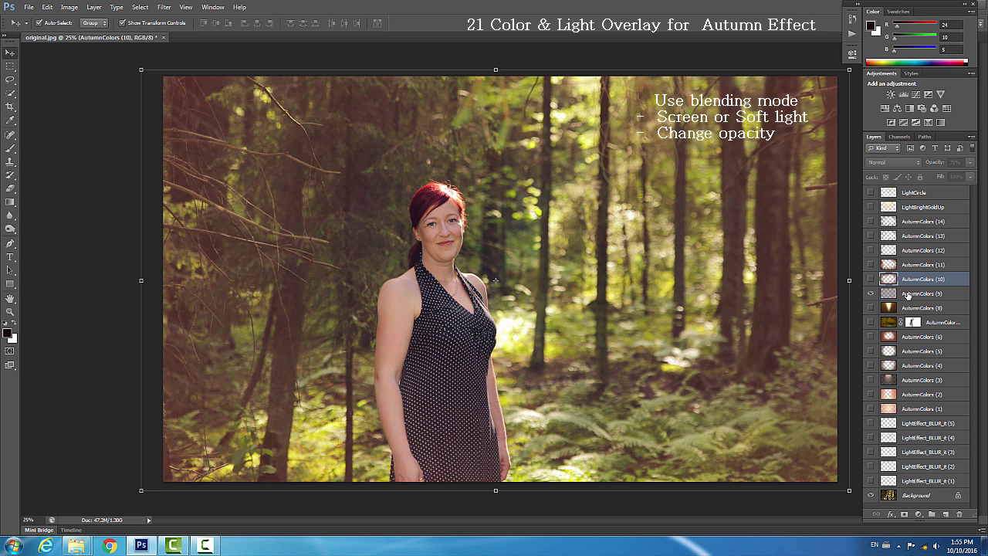
pyautogui.click(907, 293)
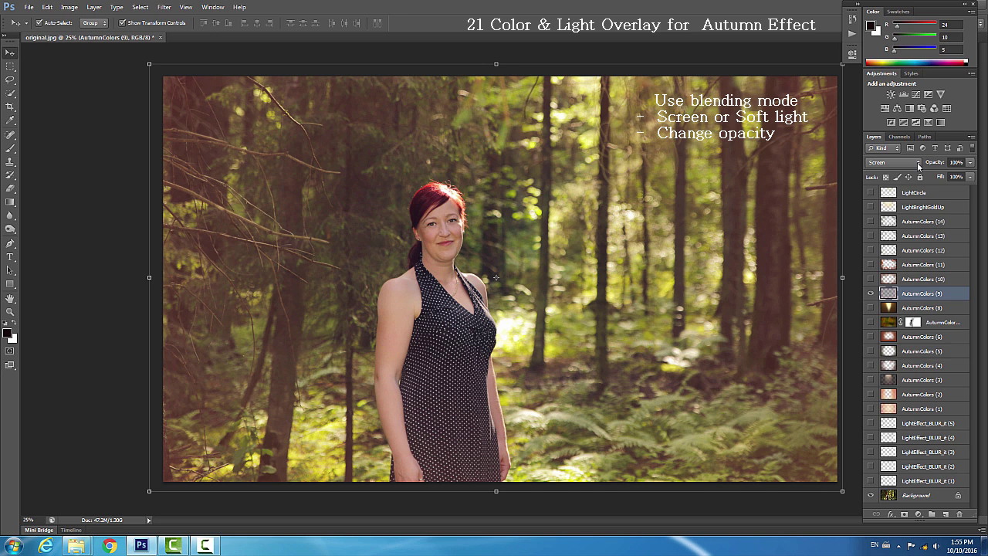
pyautogui.click(919, 163)
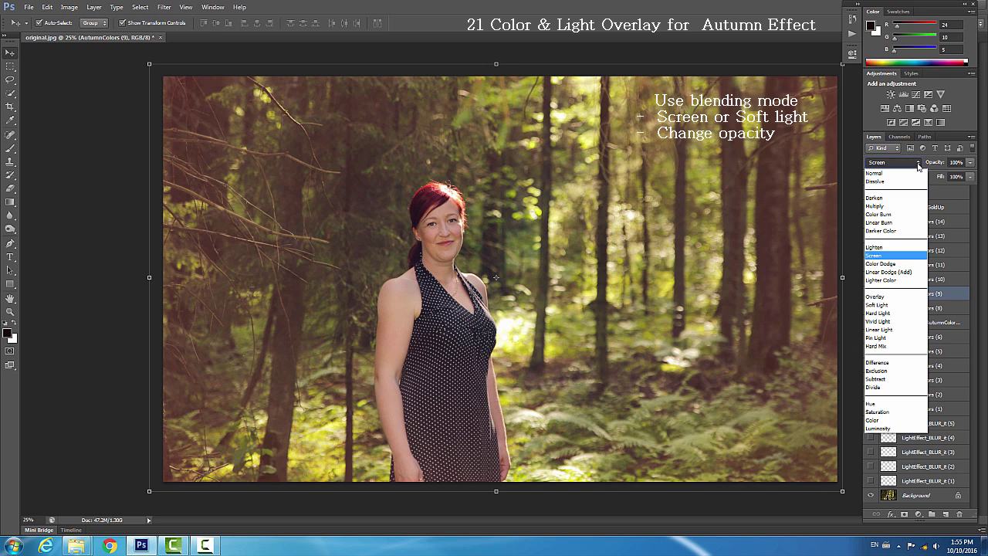
pyautogui.click(899, 177)
pyautogui.click(916, 164)
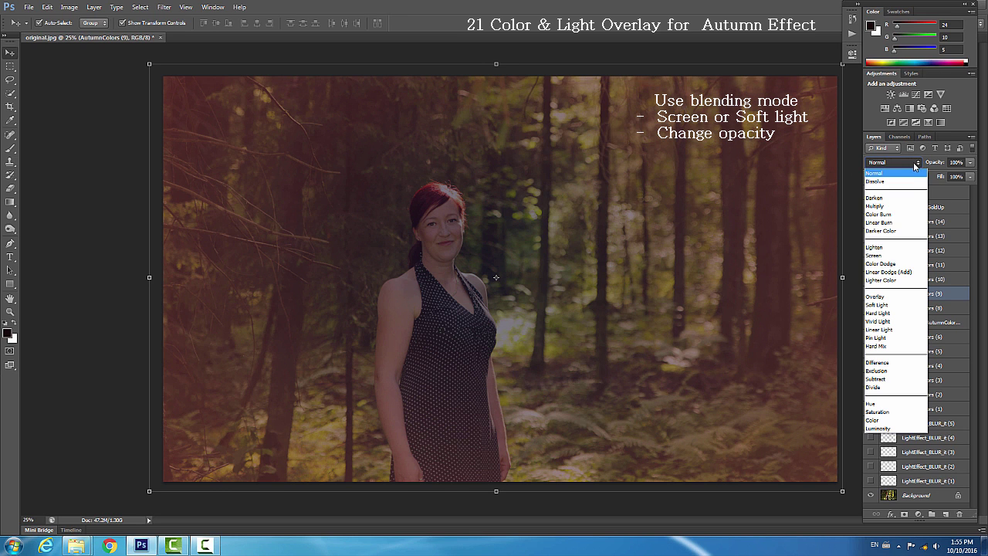
pyautogui.click(892, 256)
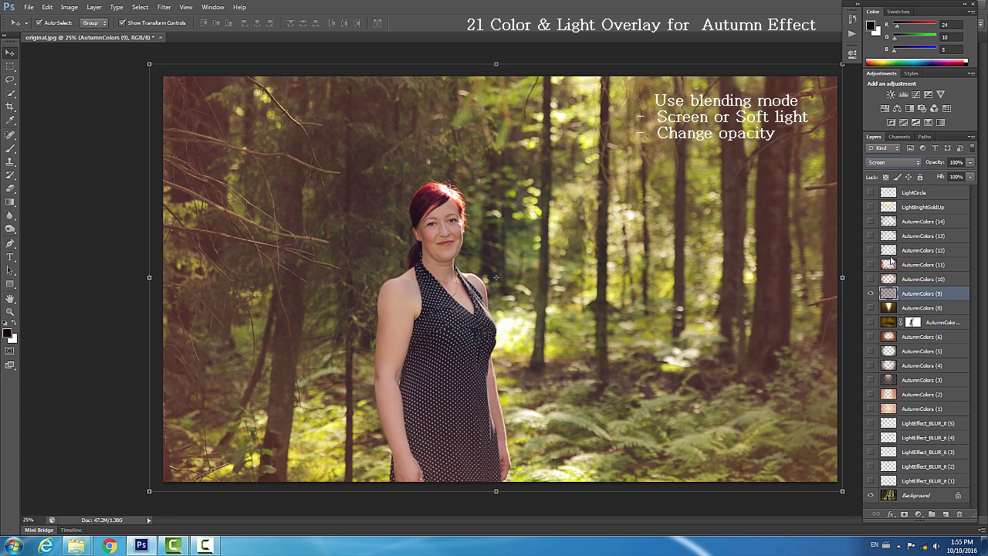
pyautogui.click(871, 294)
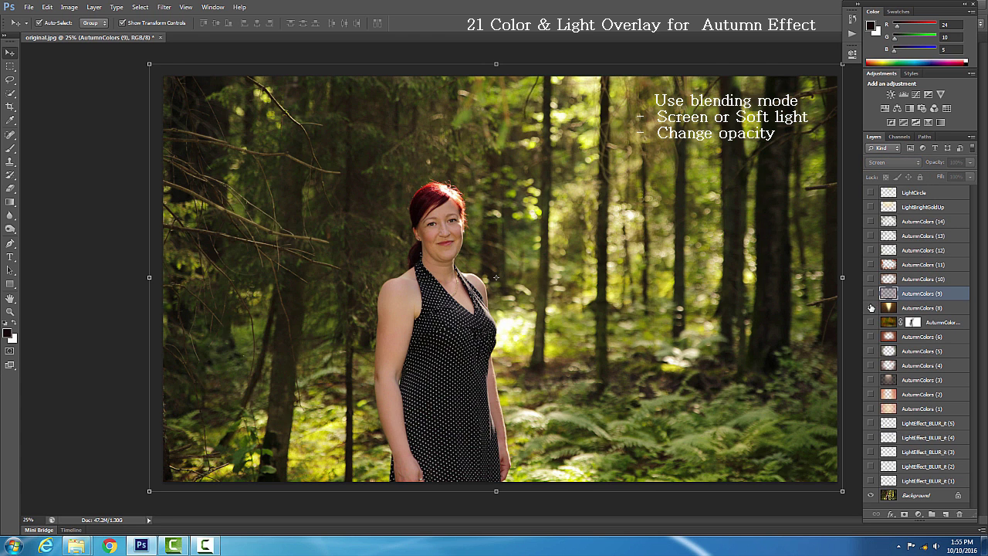
# Show AutumnColors (8) and stretch it leftward to about 110% width.
pyautogui.click(870, 308)
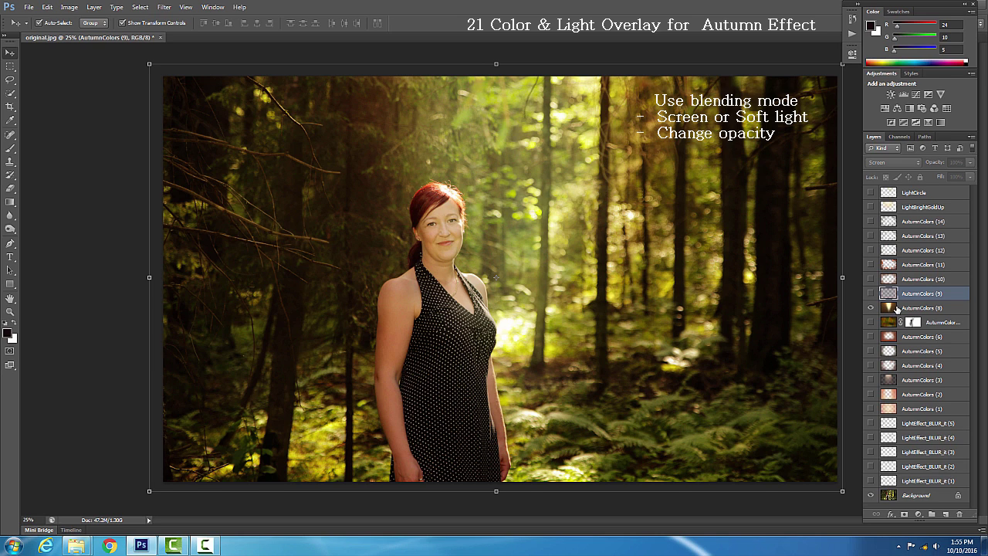
pyautogui.click(888, 308)
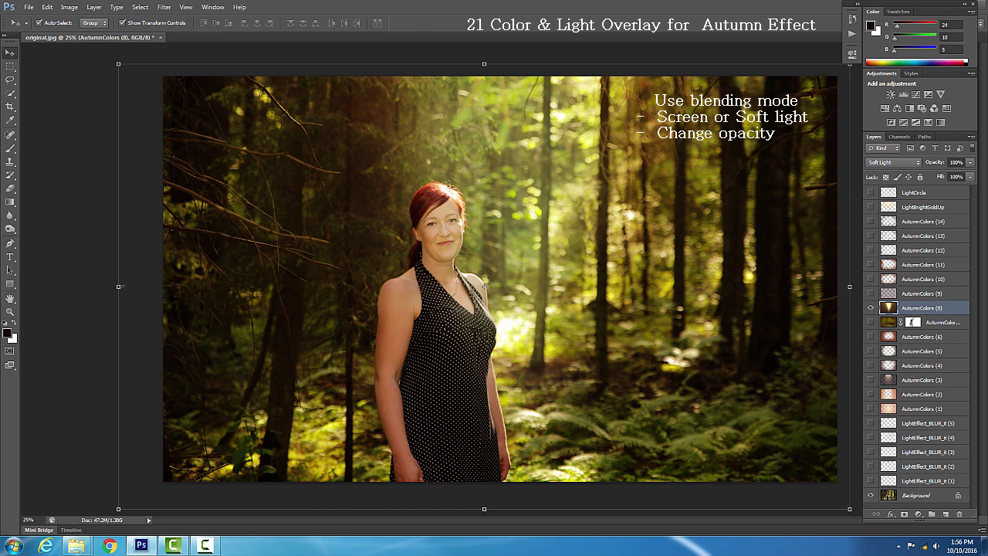
pyautogui.moveTo(118, 286)
pyautogui.mouseDown()
pyautogui.moveTo(45, 286)
pyautogui.moveTo(118, 286)
pyautogui.mouseUp()
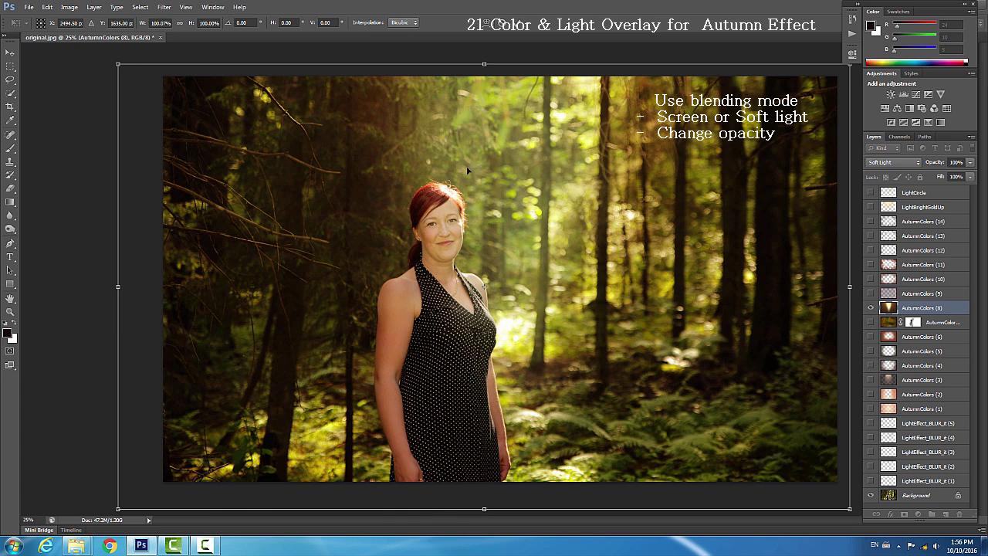
pyautogui.click(517, 23)
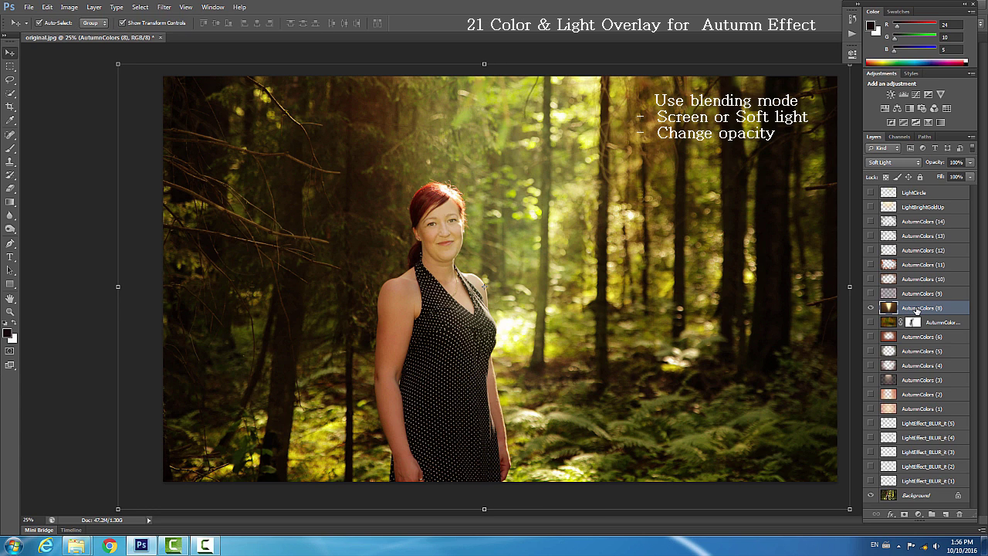
# Lower AutumnColors (8) opacity to about 69% and hide the layer.
pyautogui.click(970, 163)
pyautogui.moveTo(971, 177); pyautogui.dragTo(955, 179)
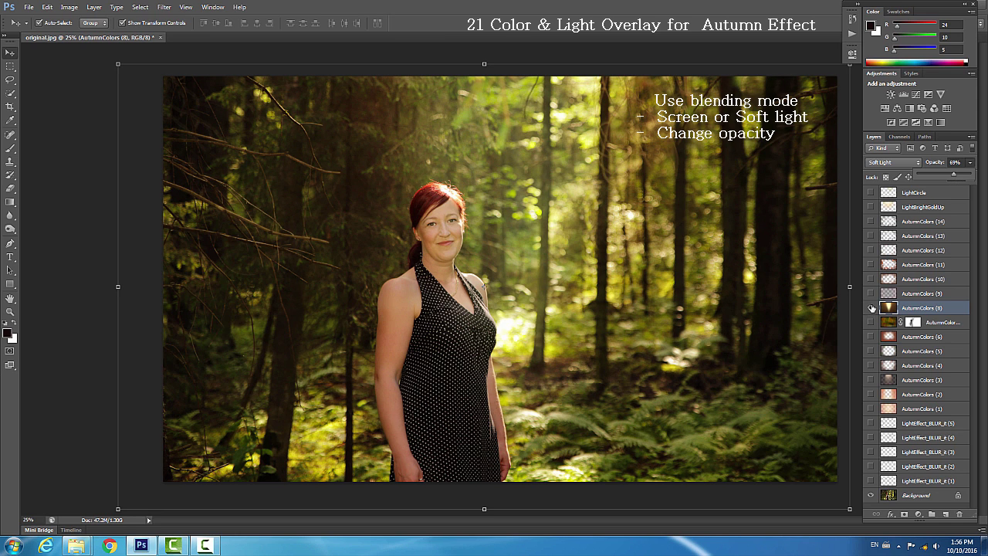
pyautogui.click(871, 308)
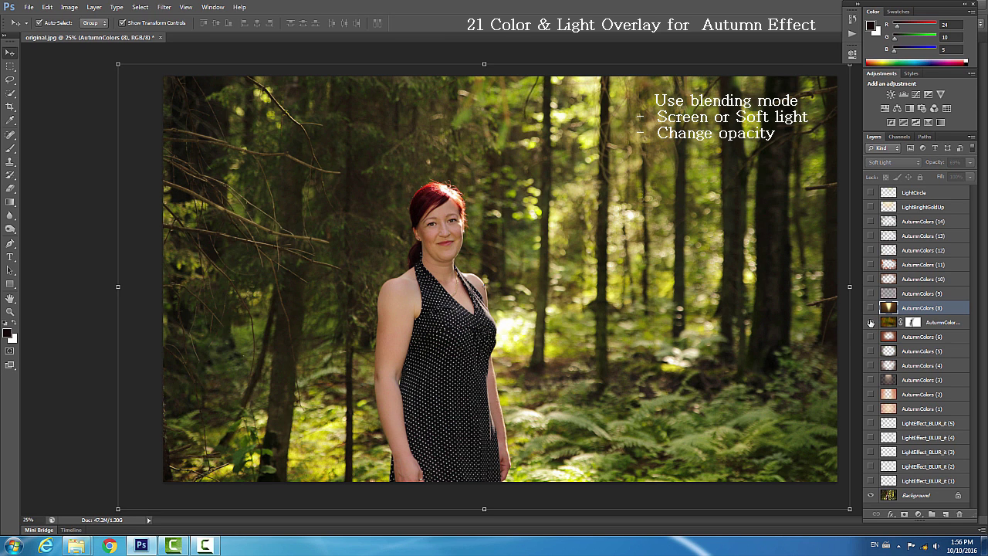
# Show AutumnColors (7) and try Normal, Soft Light and Screen blending on it.
pyautogui.click(870, 323)
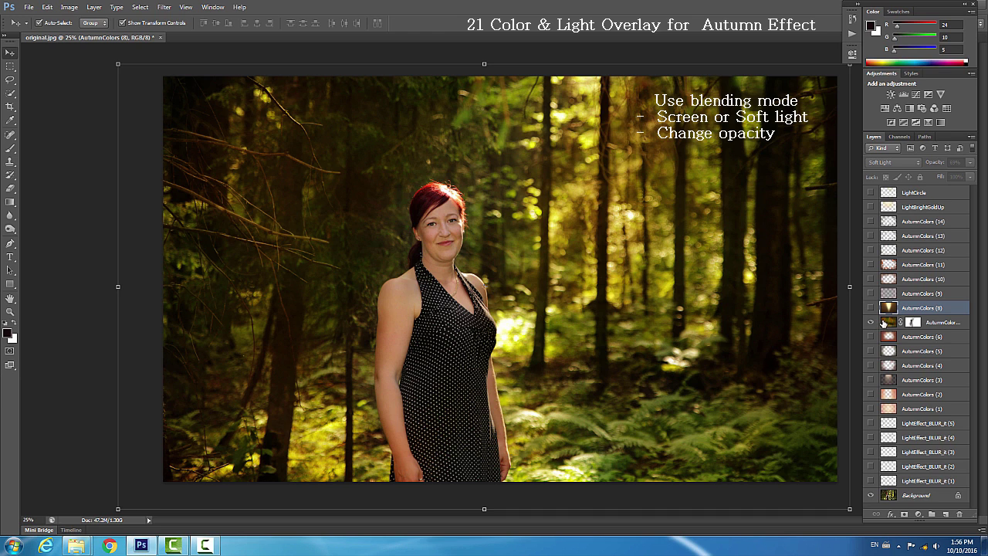
pyautogui.click(891, 322)
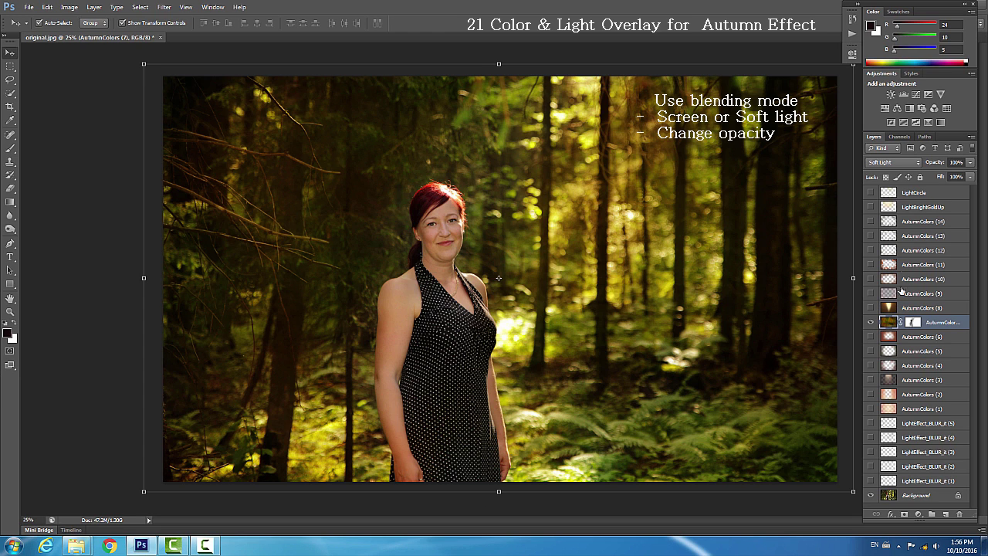
pyautogui.click(903, 162)
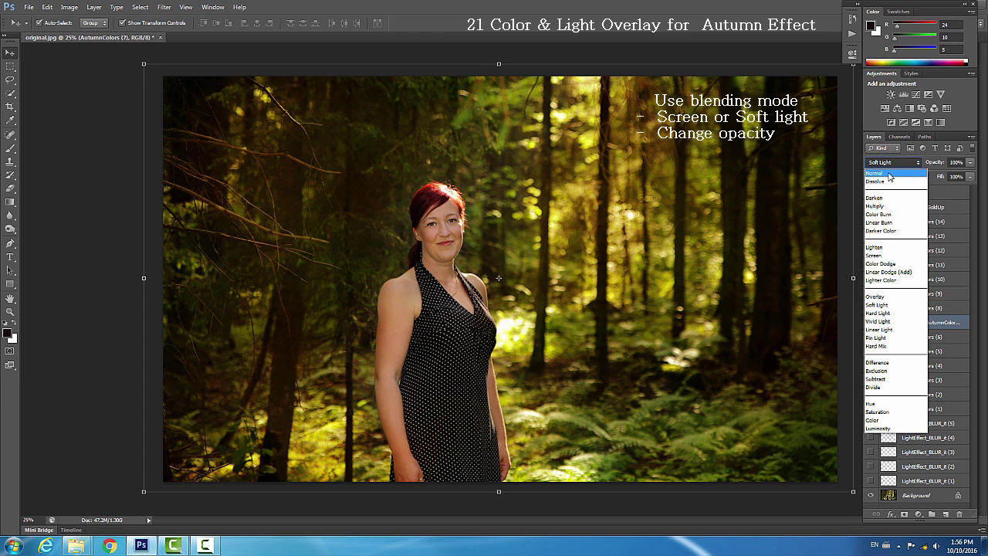
pyautogui.click(887, 168)
pyautogui.click(903, 162)
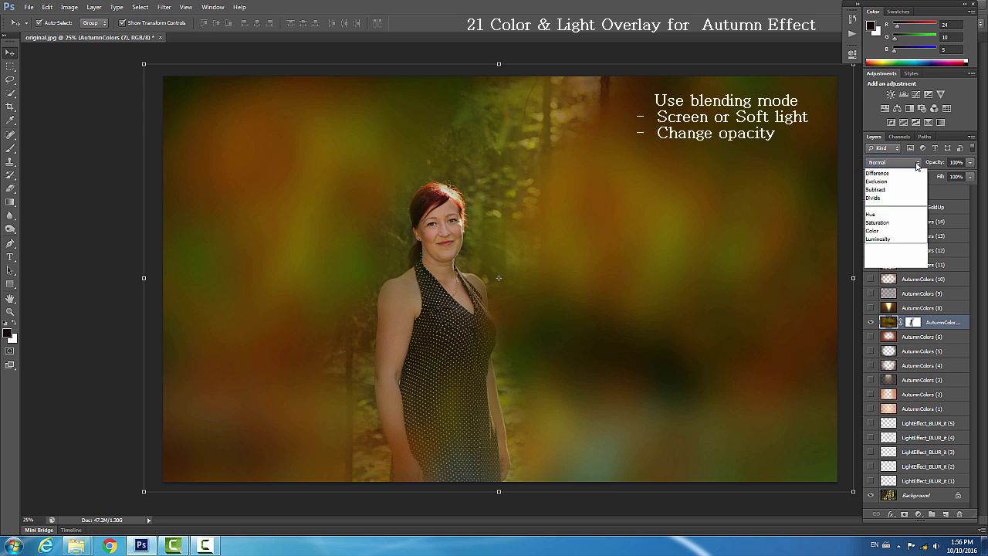
pyautogui.click(888, 305)
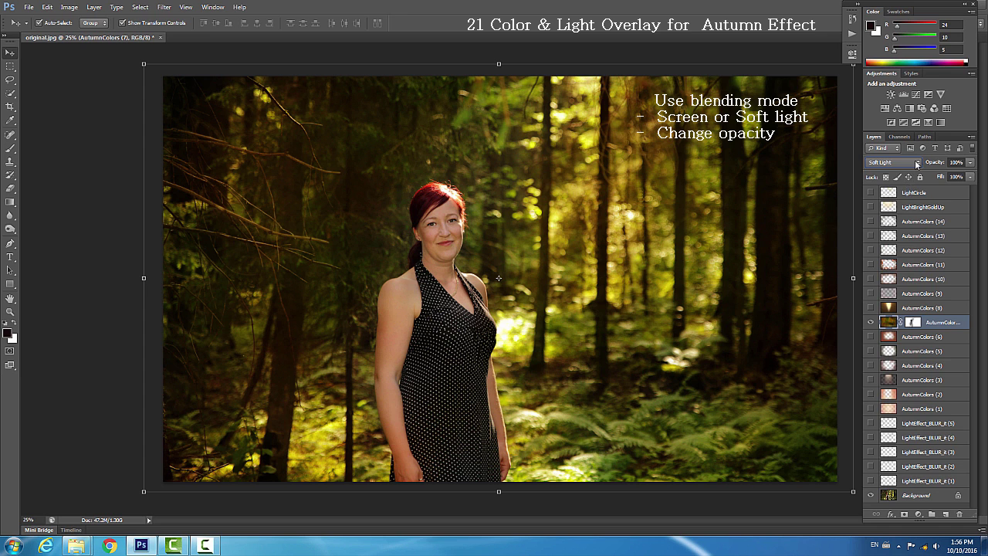
pyautogui.click(903, 162)
pyautogui.click(887, 255)
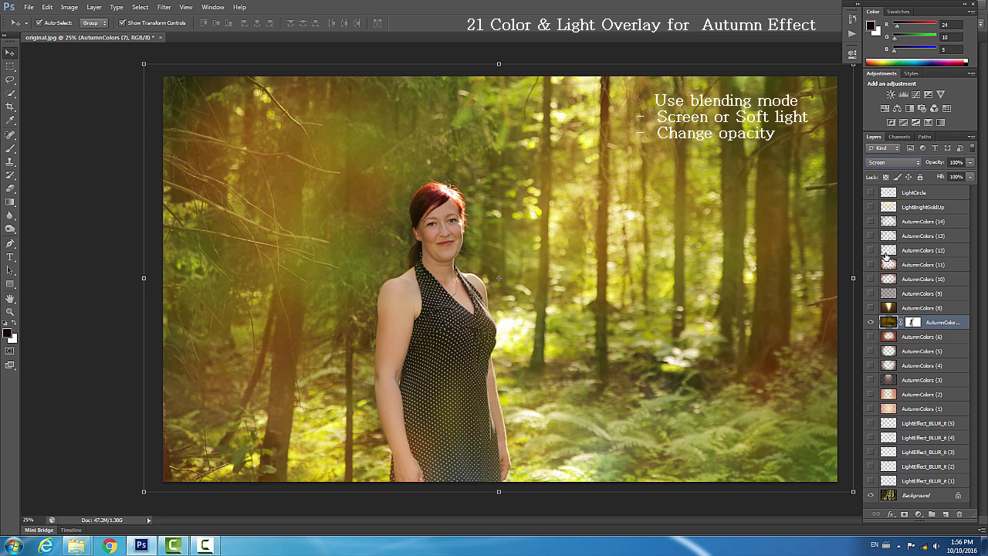
# Return AutumnColors (7) to Soft Light, hide it, and show AutumnColors (6).
pyautogui.click(917, 162)
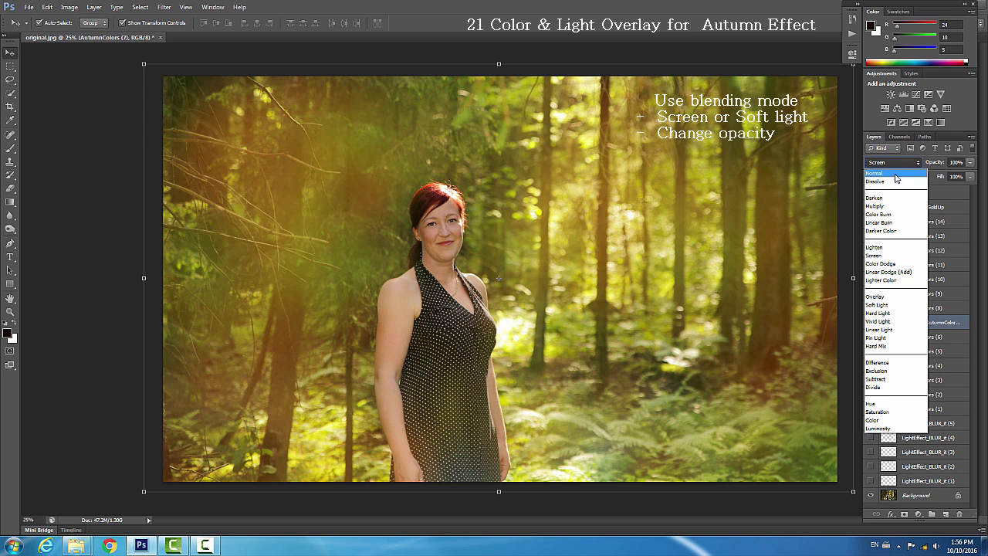
pyautogui.click(895, 175)
pyautogui.click(919, 164)
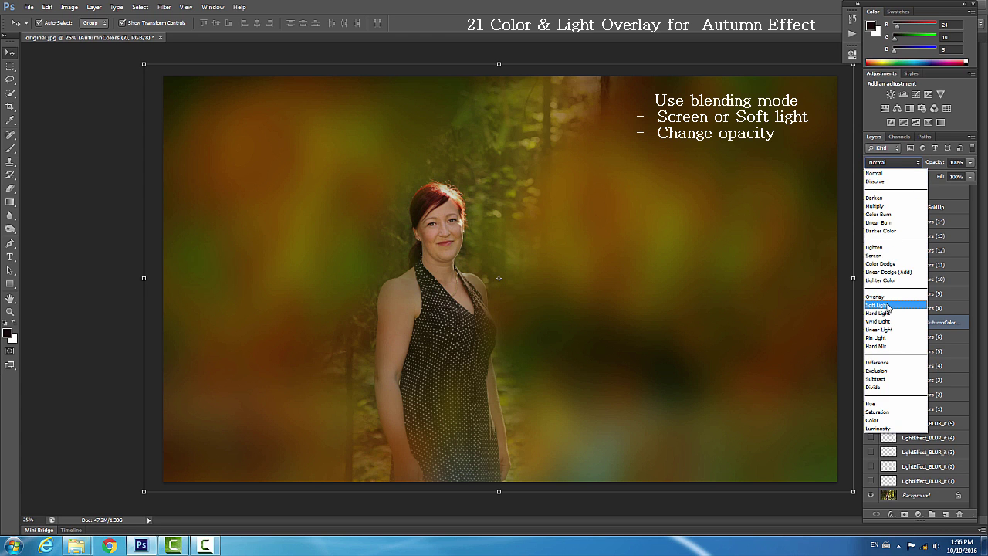
pyautogui.click(889, 306)
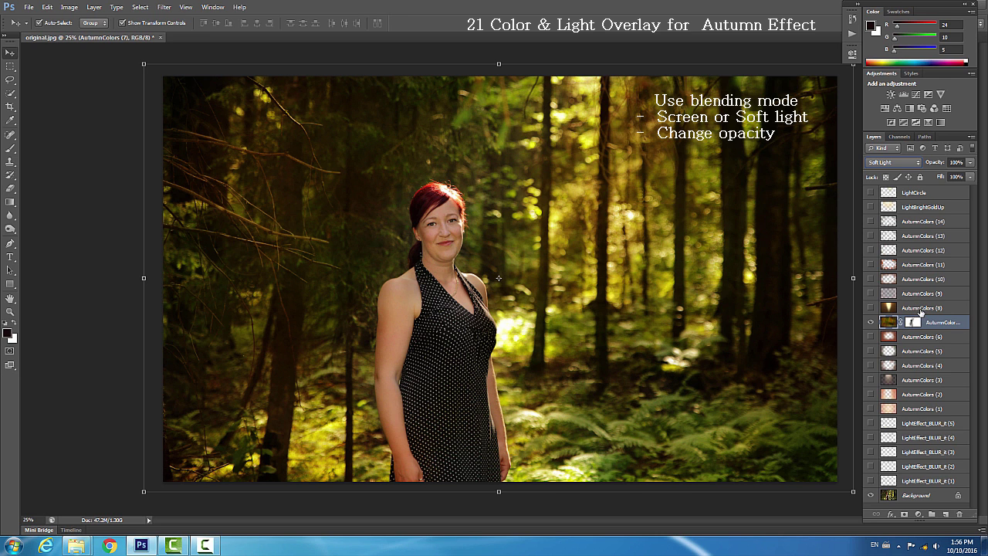
pyautogui.click(871, 323)
pyautogui.click(870, 337)
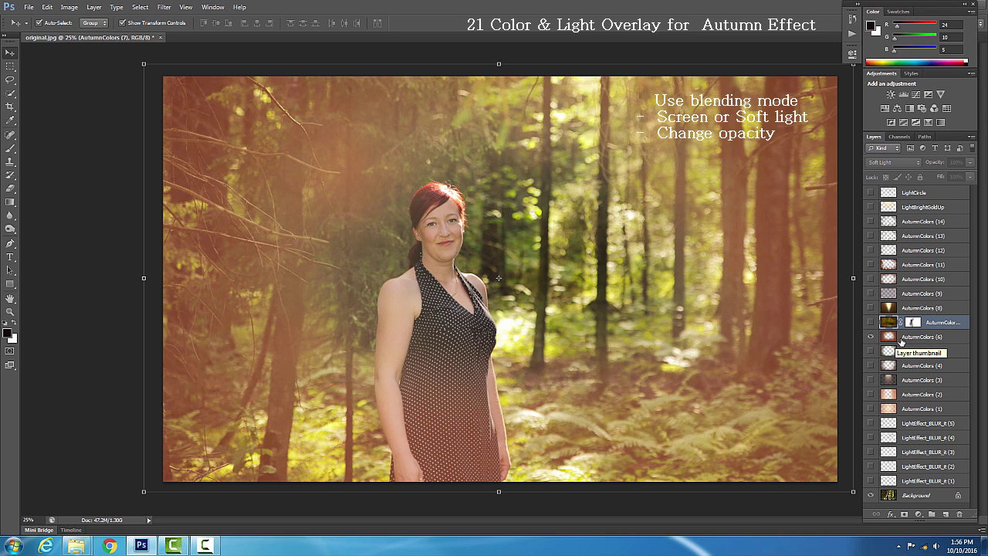
# Hide AutumnColors (6), preview (5), then show and select AutumnColors (4).
pyautogui.click(903, 337)
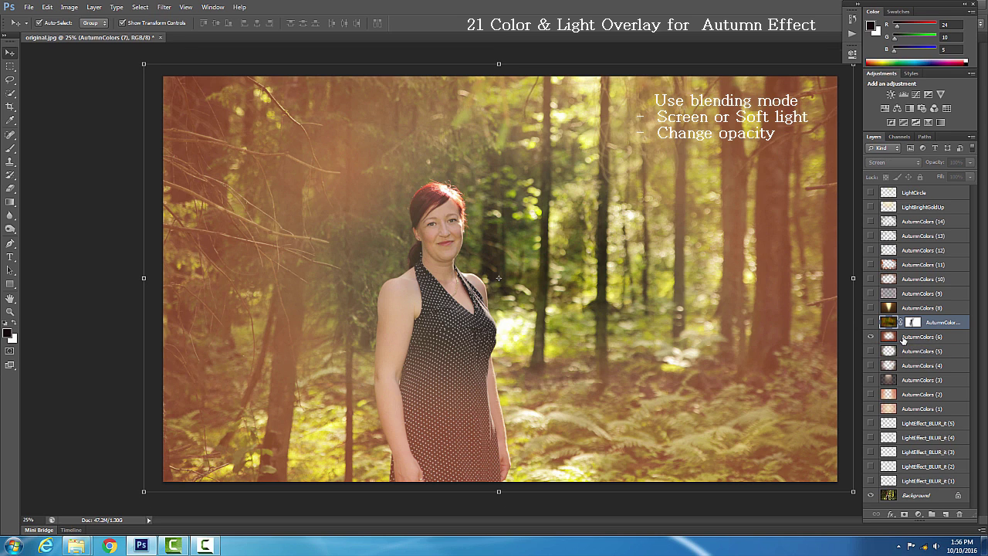
pyautogui.click(871, 337)
pyautogui.click(870, 352)
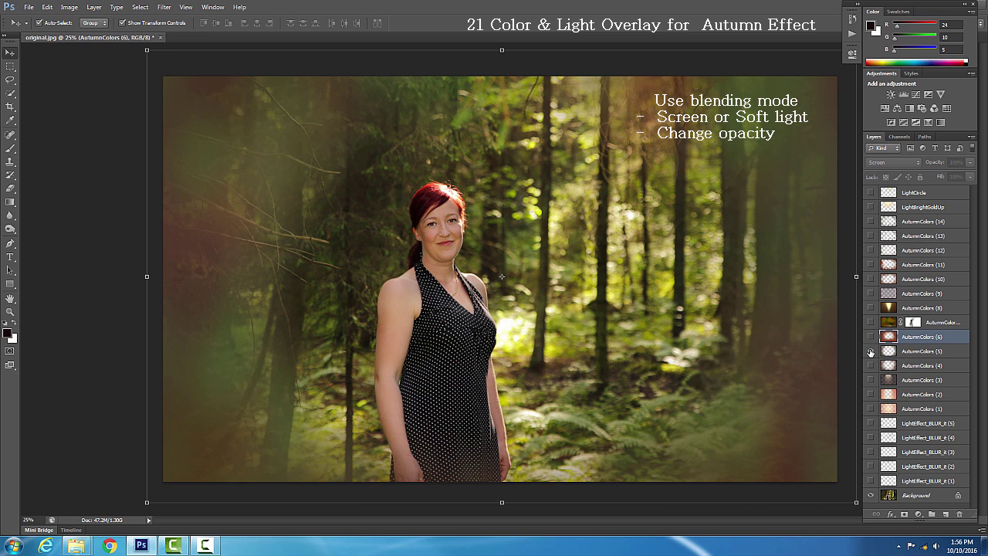
pyautogui.click(871, 352)
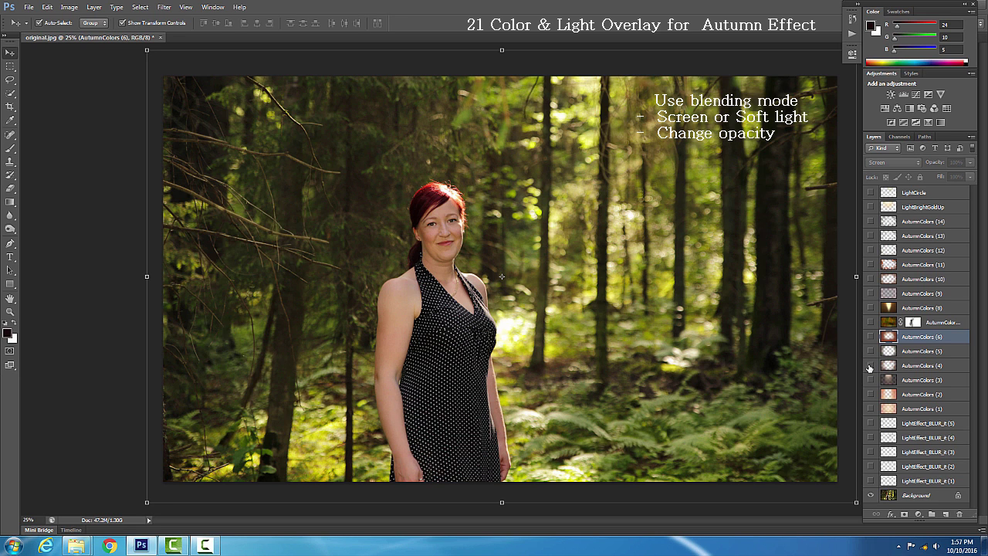
pyautogui.click(871, 366)
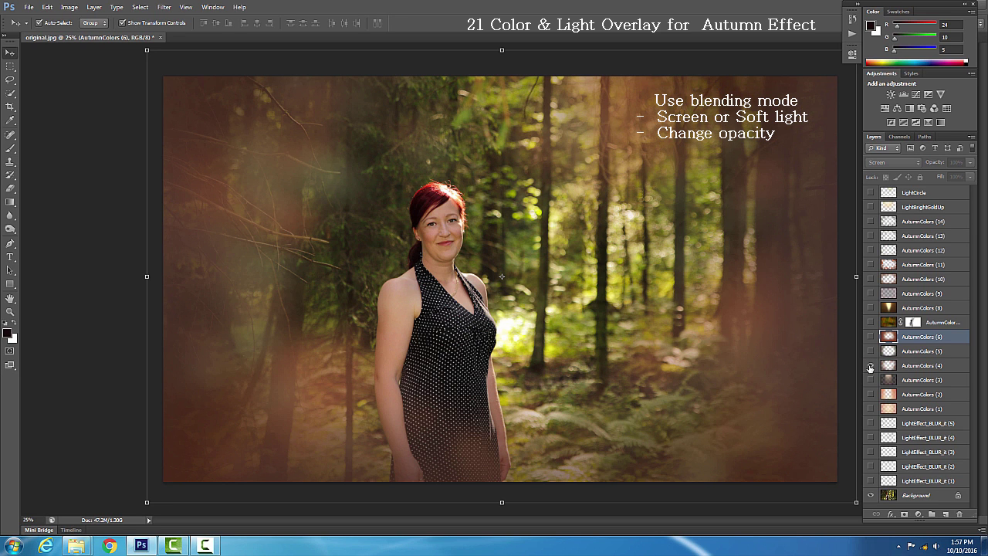
pyautogui.click(895, 366)
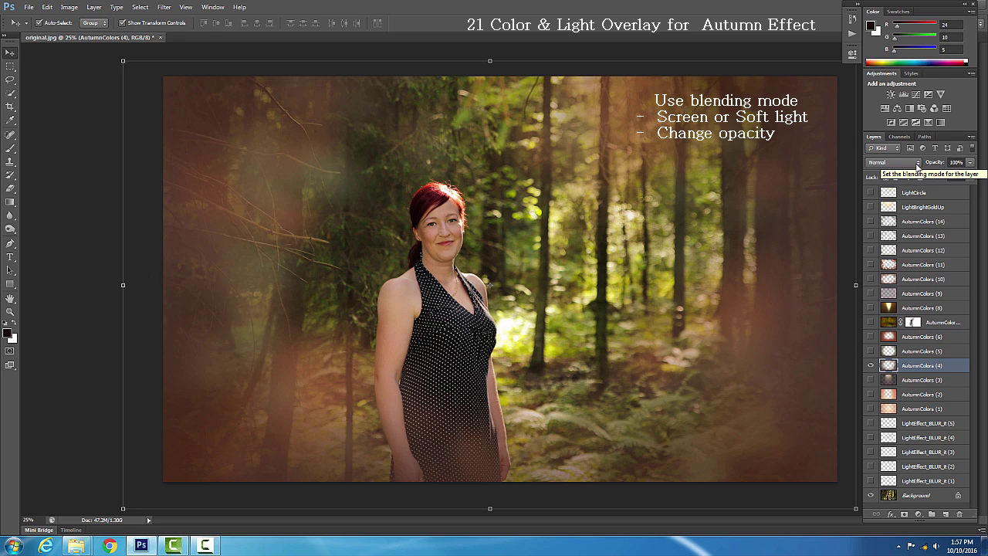
# Try Soft Light and Screen on AutumnColors (4), ending in Normal blending.
pyautogui.click(917, 163)
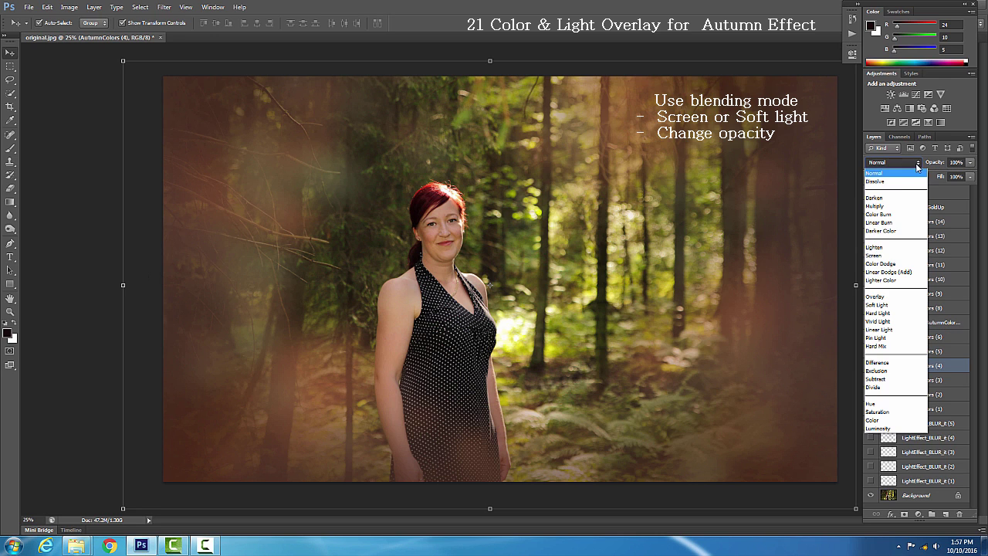
pyautogui.click(881, 306)
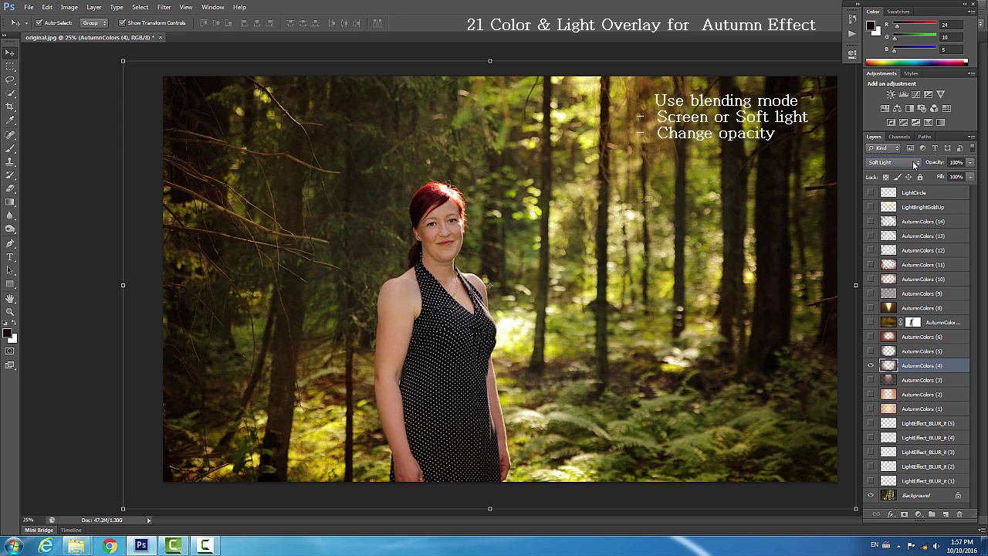
pyautogui.click(917, 163)
pyautogui.click(886, 255)
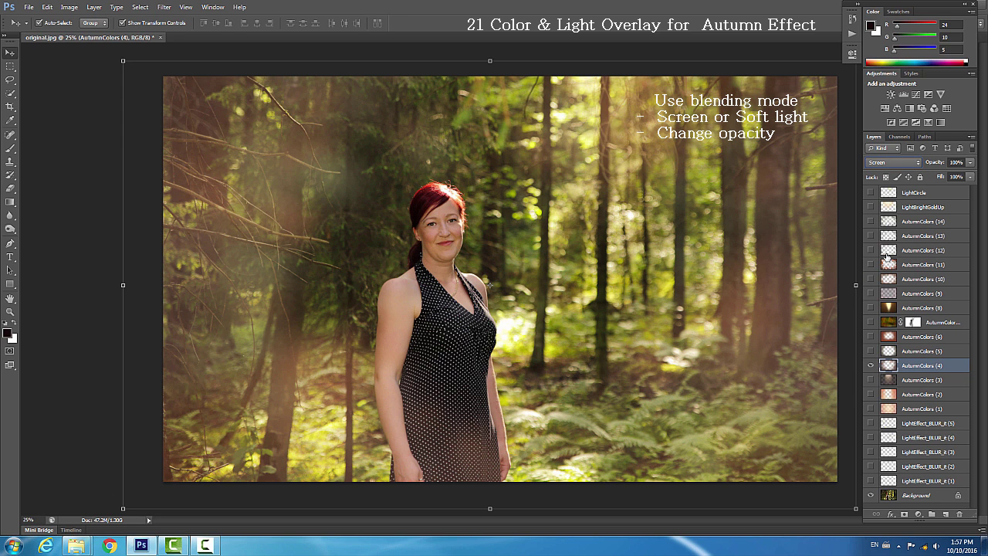
pyautogui.click(909, 166)
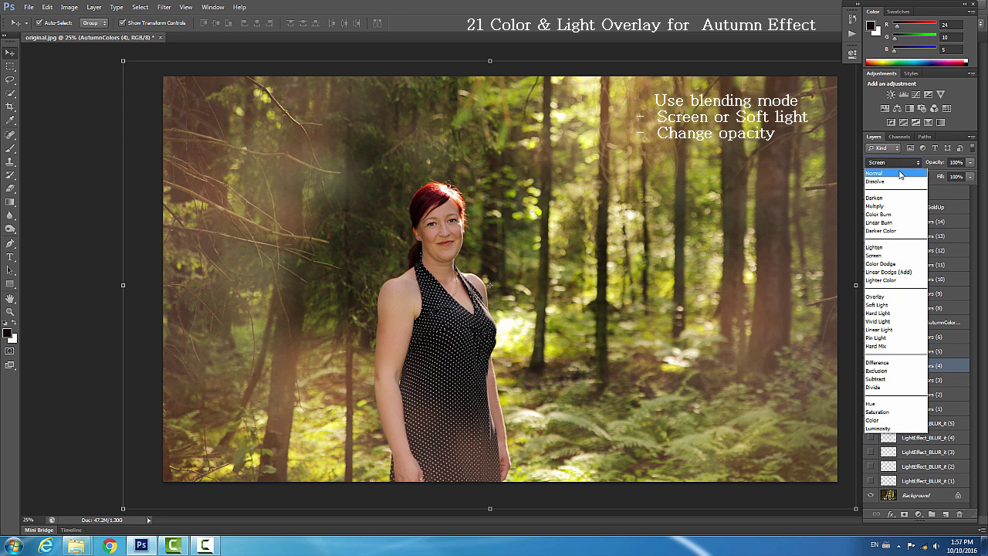
pyautogui.click(899, 175)
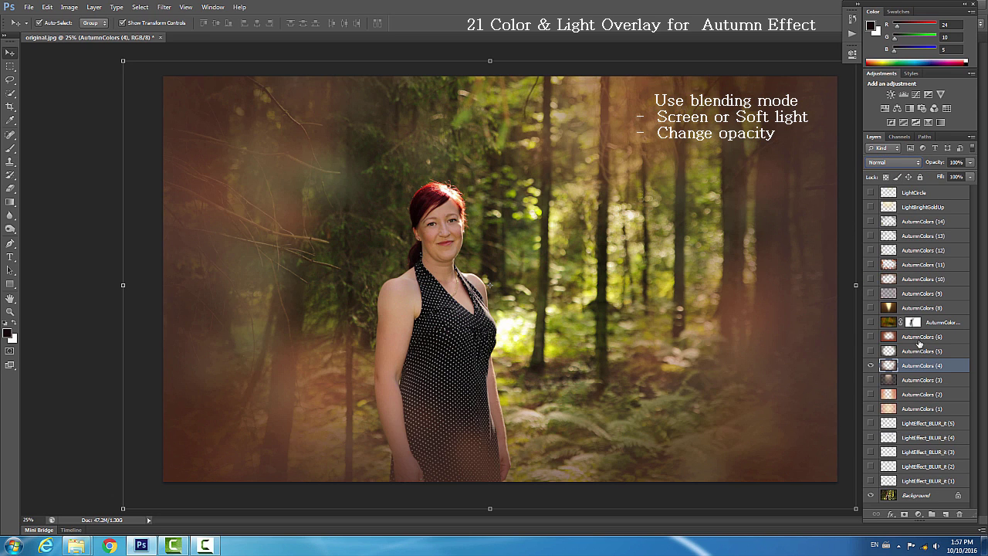
# Test AutumnColors (4) opacity, hide it, and show AutumnColors (3).
pyautogui.click(973, 162)
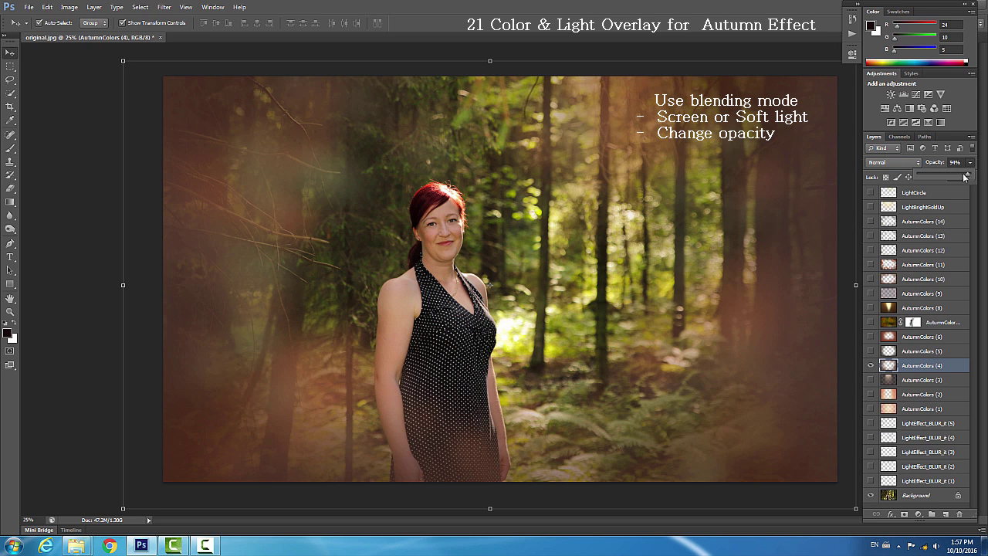
pyautogui.moveTo(971, 177)
pyautogui.mouseDown()
pyautogui.moveTo(950, 179)
pyautogui.moveTo(974, 178)
pyautogui.mouseUp()
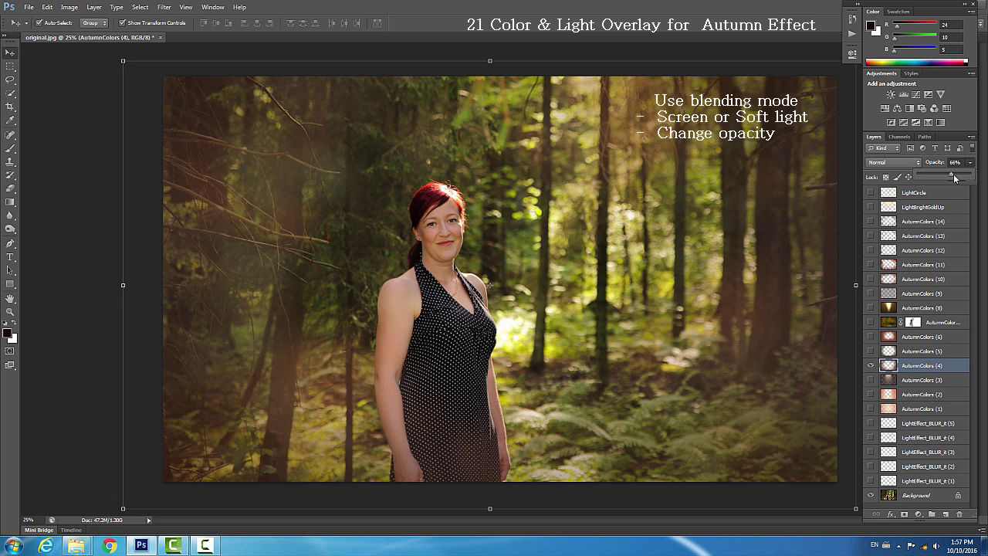
pyautogui.click(871, 365)
pyautogui.click(871, 379)
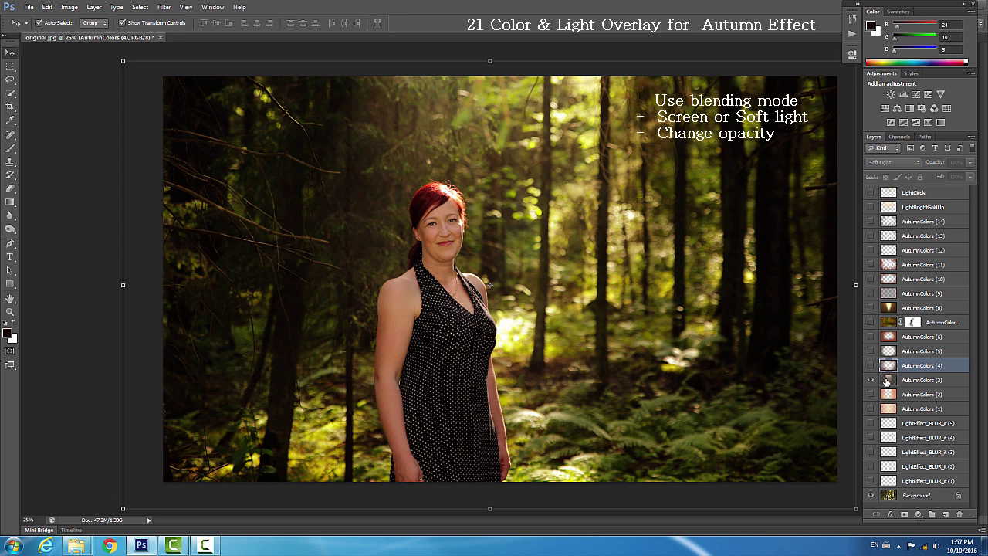
# Hide AutumnColors (3), then show and select AutumnColors (2).
pyautogui.click(887, 380)
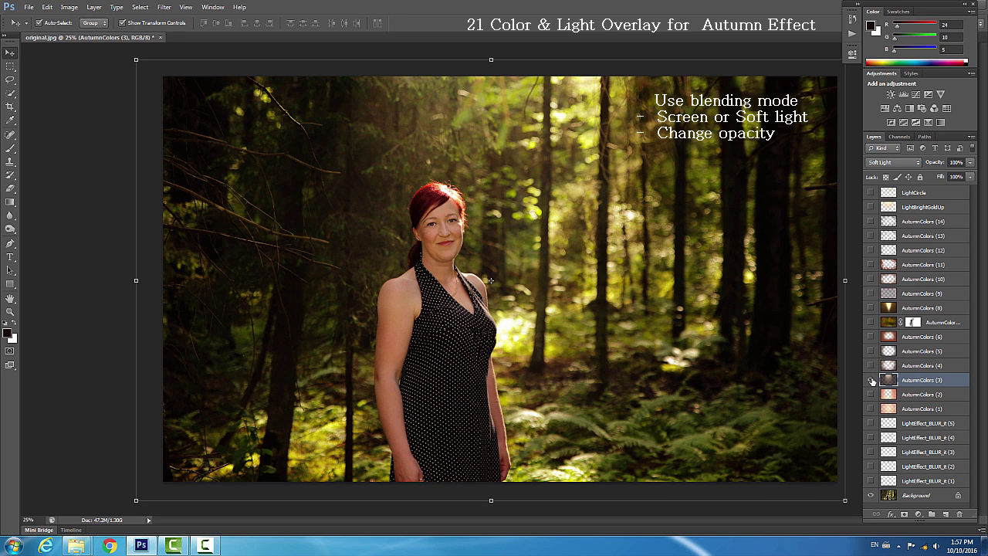
pyautogui.click(871, 380)
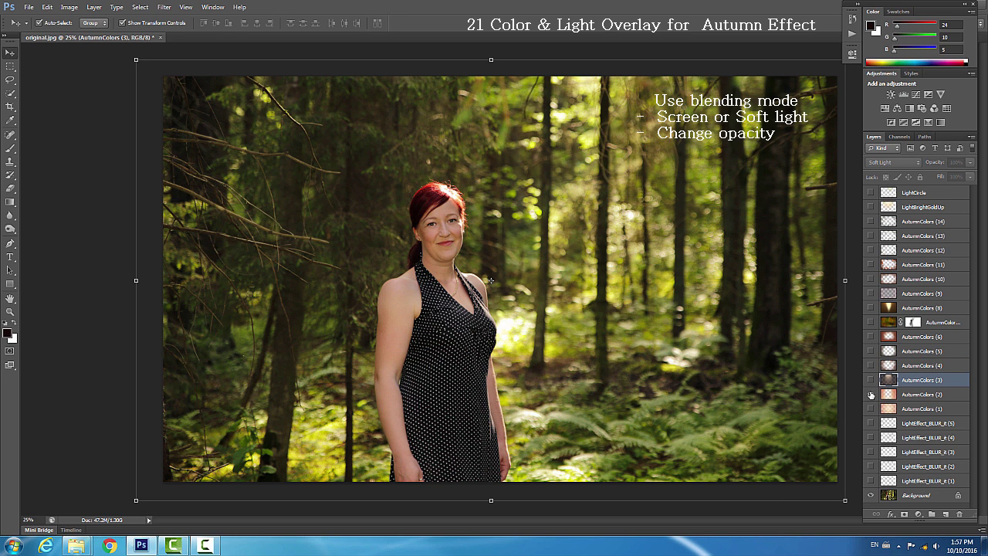
pyautogui.click(870, 394)
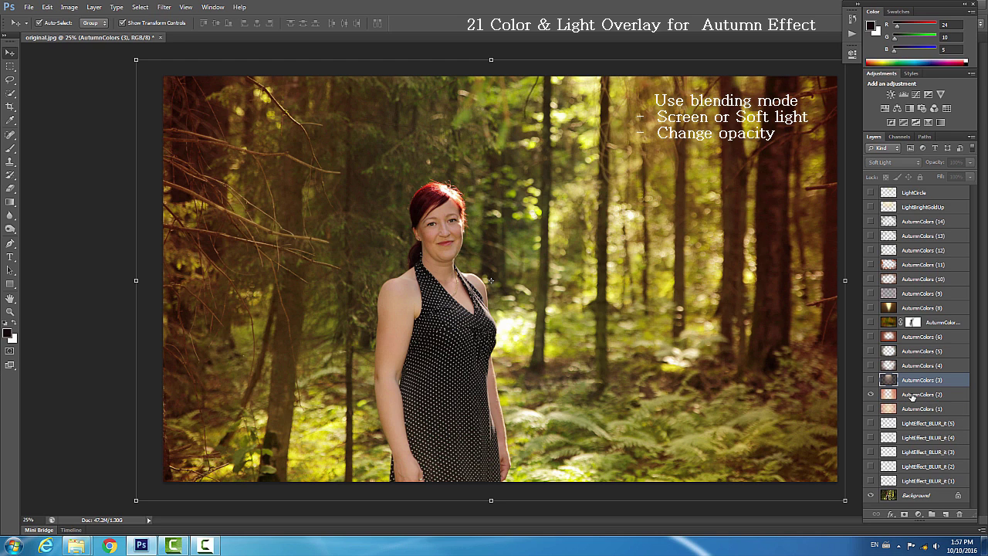
pyautogui.click(907, 394)
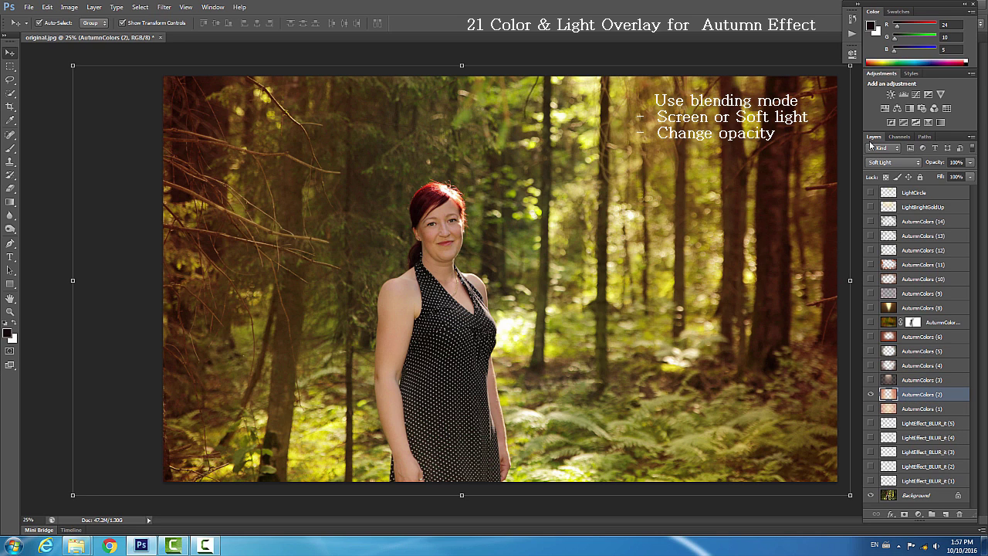
# Try Normal on AutumnColors (2), return it to Soft Light, and hide it.
pyautogui.click(915, 162)
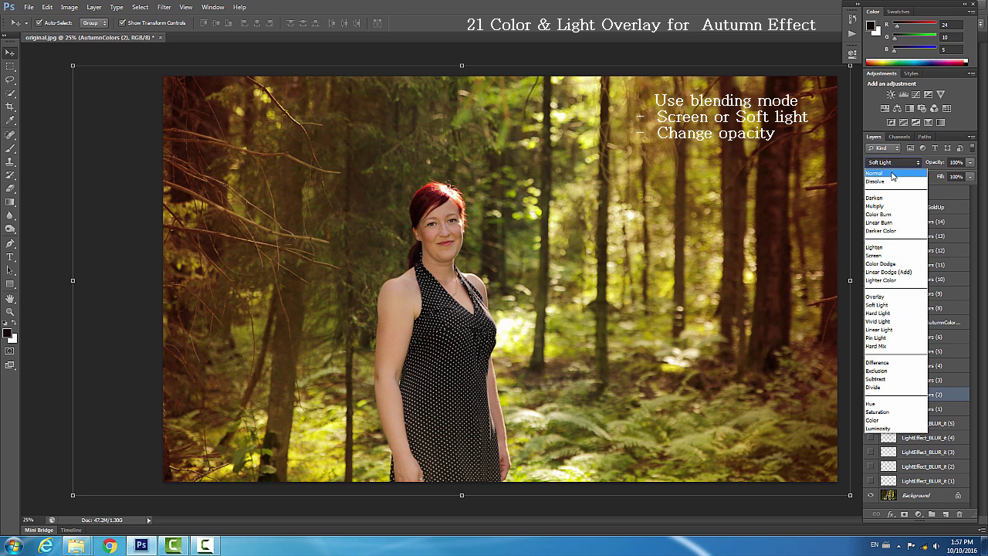
pyautogui.click(888, 164)
pyautogui.click(915, 162)
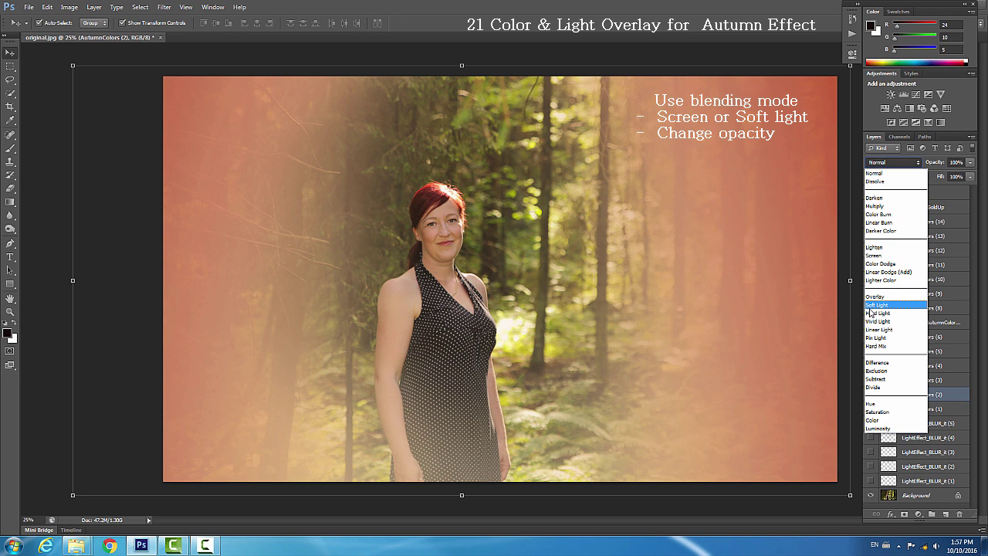
pyautogui.click(875, 306)
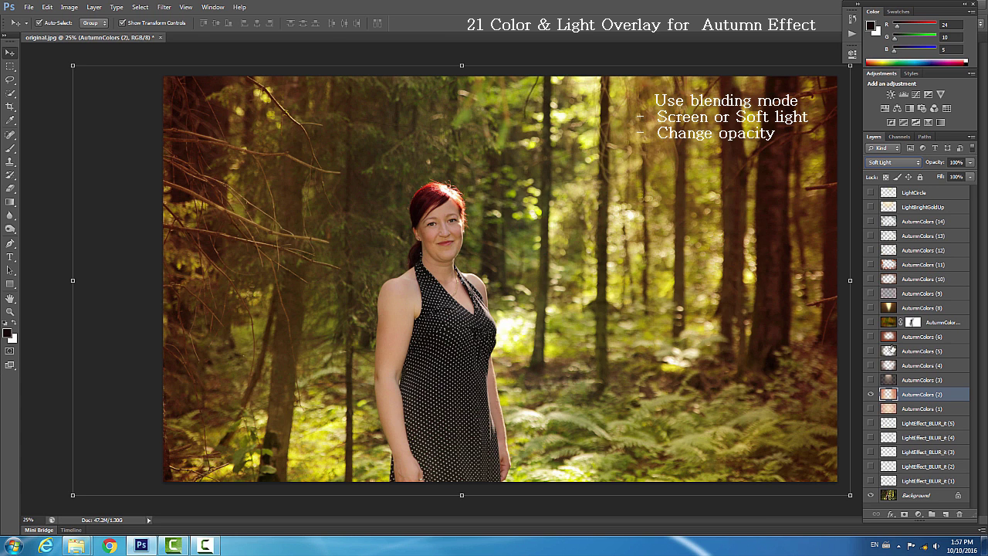
pyautogui.click(869, 394)
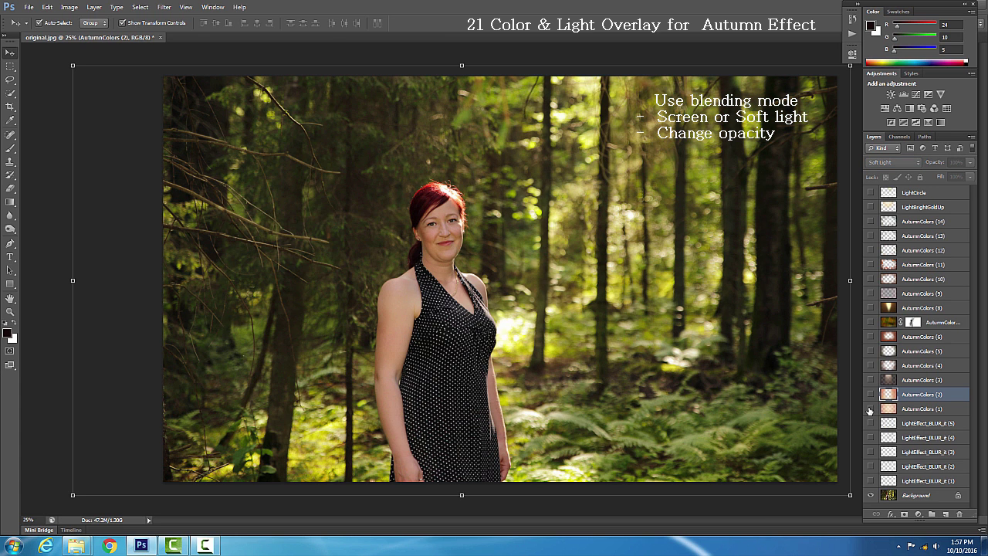
# Preview AutumnColors (1) and hide it again.
pyautogui.click(870, 409)
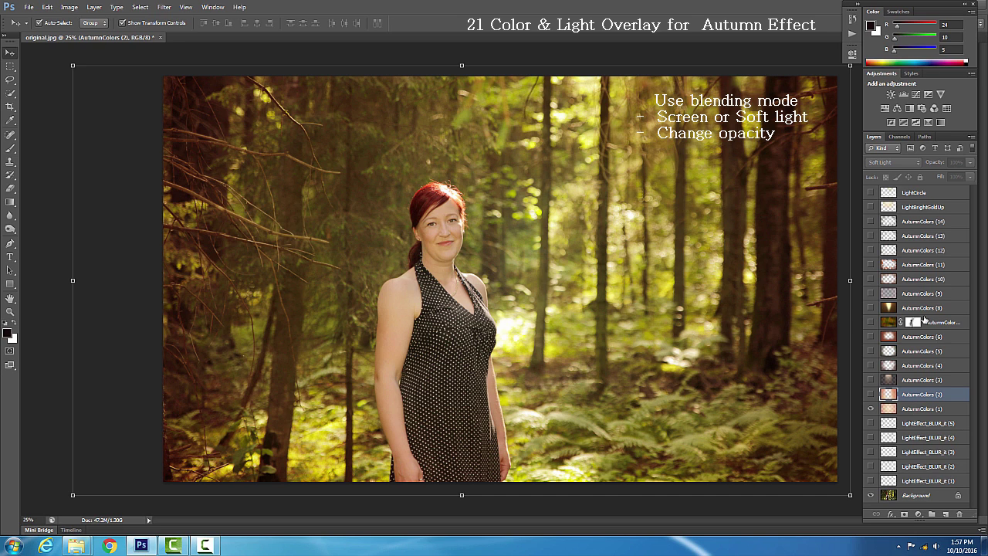
pyautogui.click(920, 410)
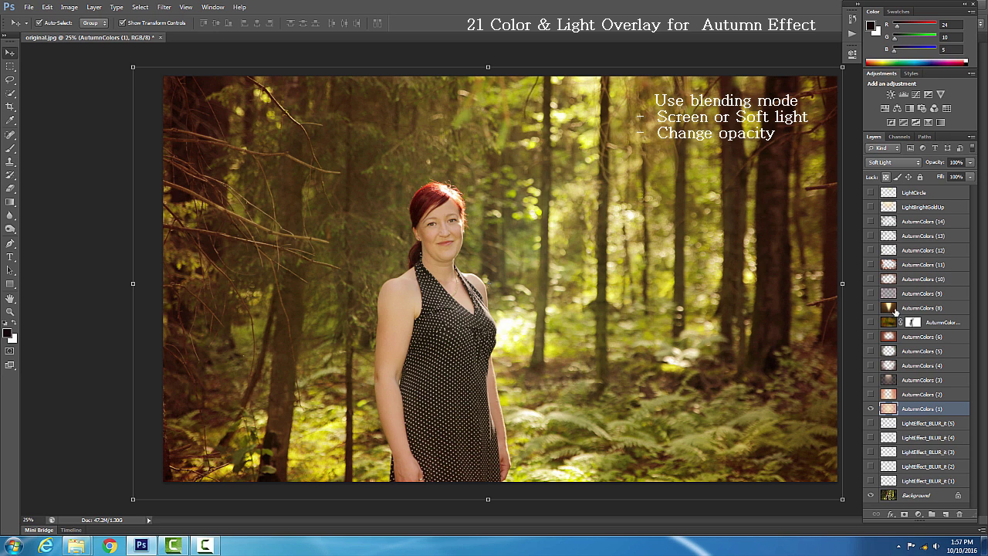
pyautogui.click(871, 409)
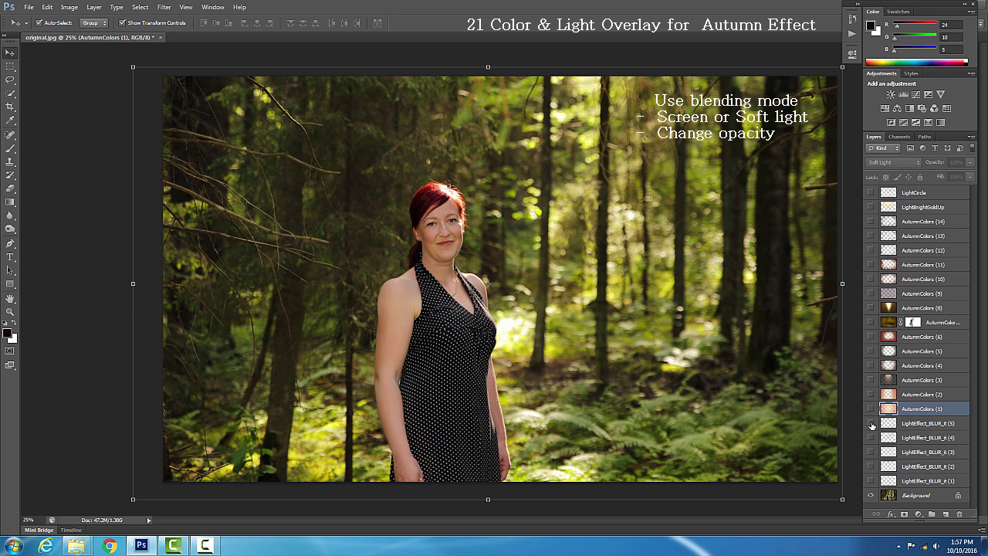
# Show the LightEffect_BLUR_it (5) light streaks and select that layer.
pyautogui.click(871, 423)
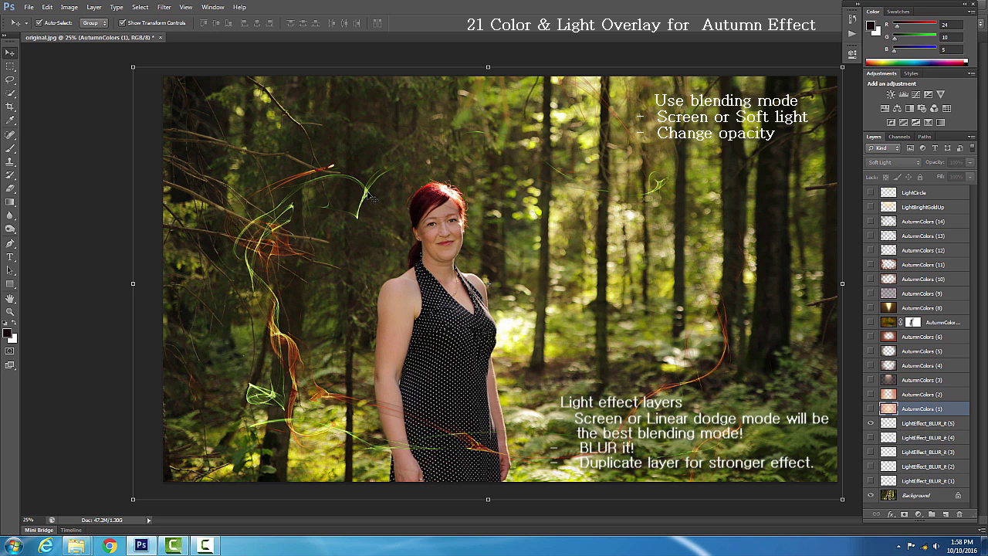
pyautogui.click(165, 8)
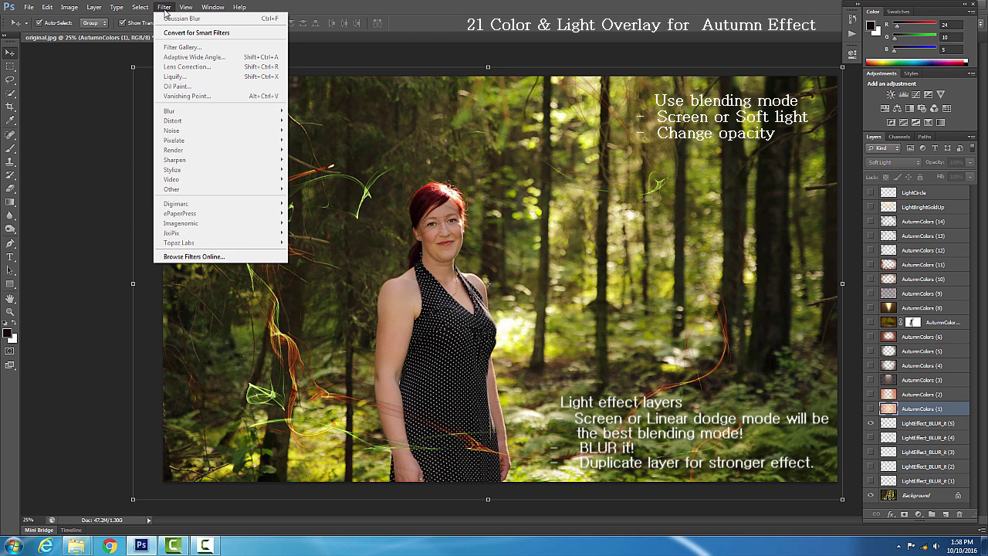
pyautogui.click(885, 423)
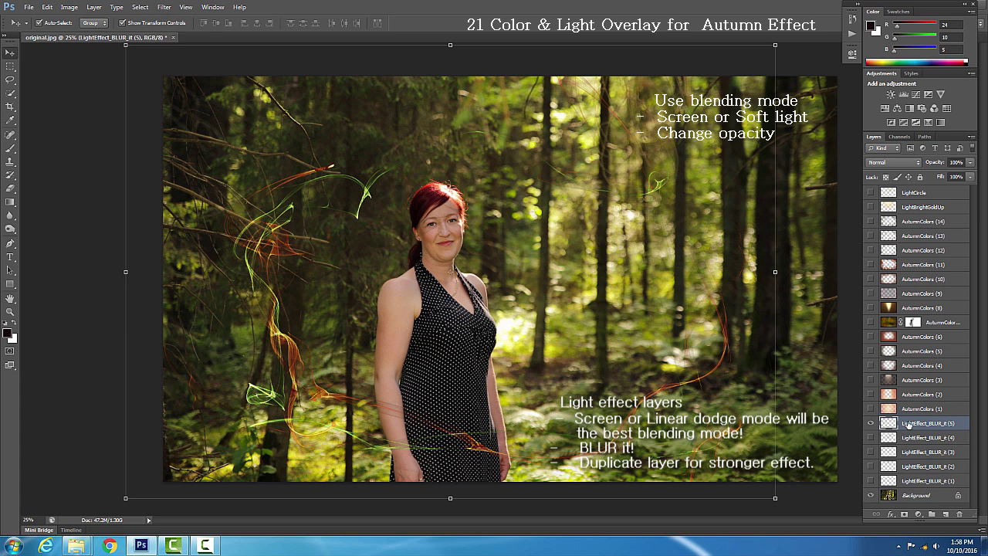
# Soften the LightEffect_BLUR_it (5) streaks with a Gaussian Blur, then start Free Transform.
pyautogui.click(164, 7)
pyautogui.moveTo(178, 110)
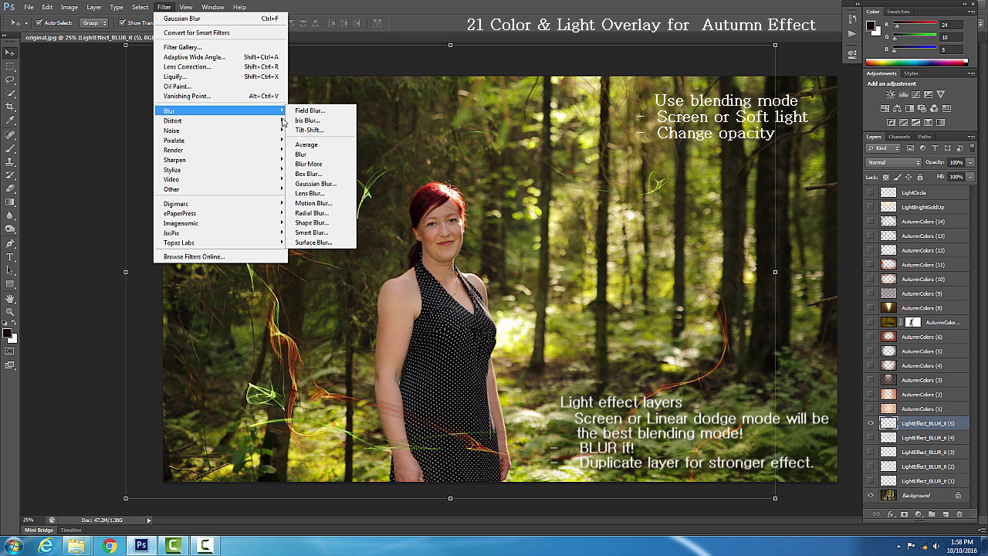
pyautogui.click(314, 183)
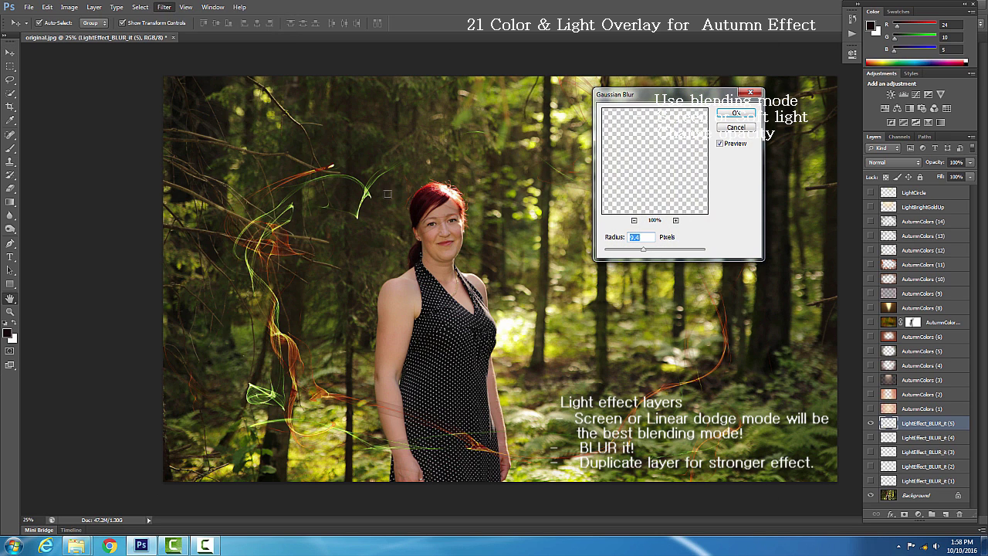
pyautogui.moveTo(645, 256); pyautogui.dragTo(648, 253)
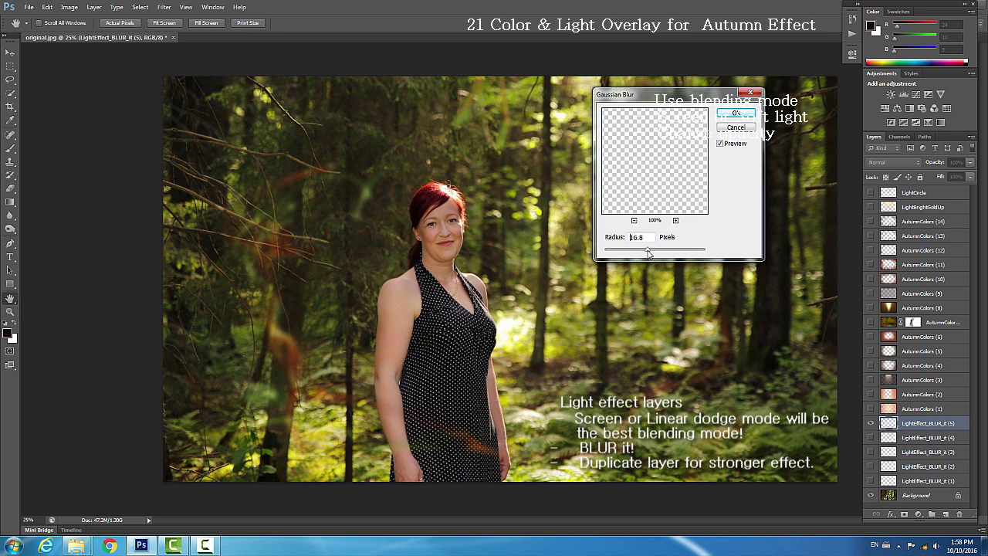
pyautogui.click(736, 113)
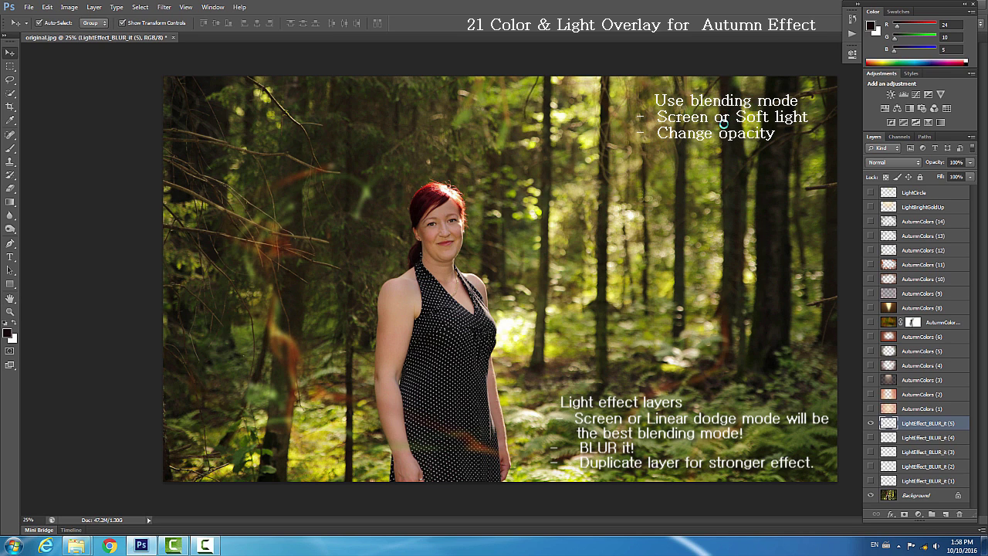
pyautogui.hotkey('ctrl', 't')
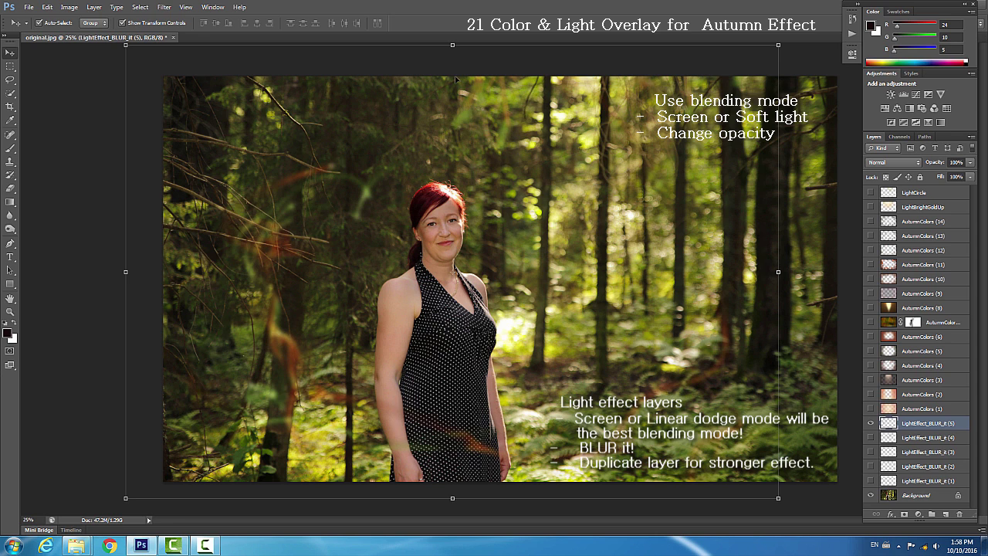
# Apply a Motion Blur at a 41° angle and 208-pixel distance to the light streaks.
pyautogui.click(163, 7)
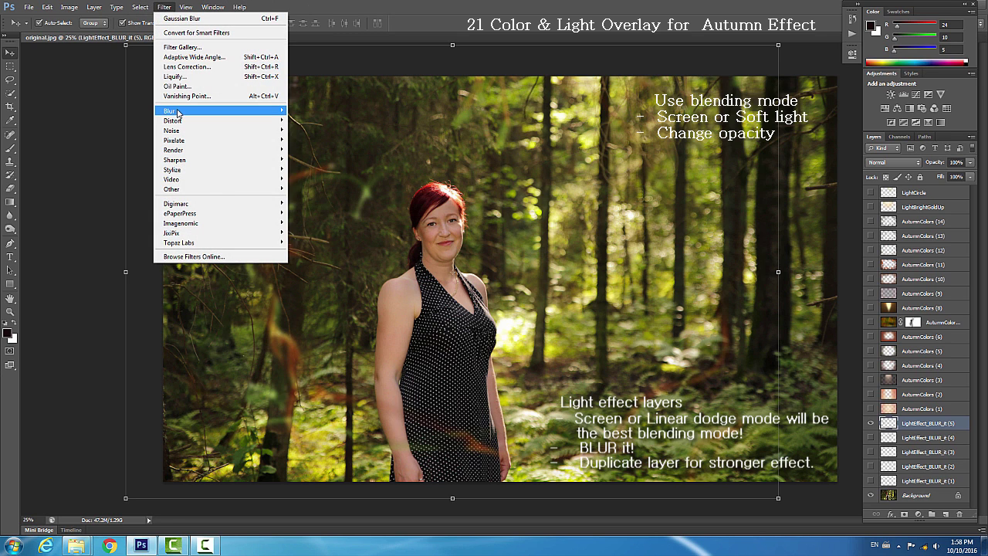
pyautogui.moveTo(171, 111)
pyautogui.click(322, 207)
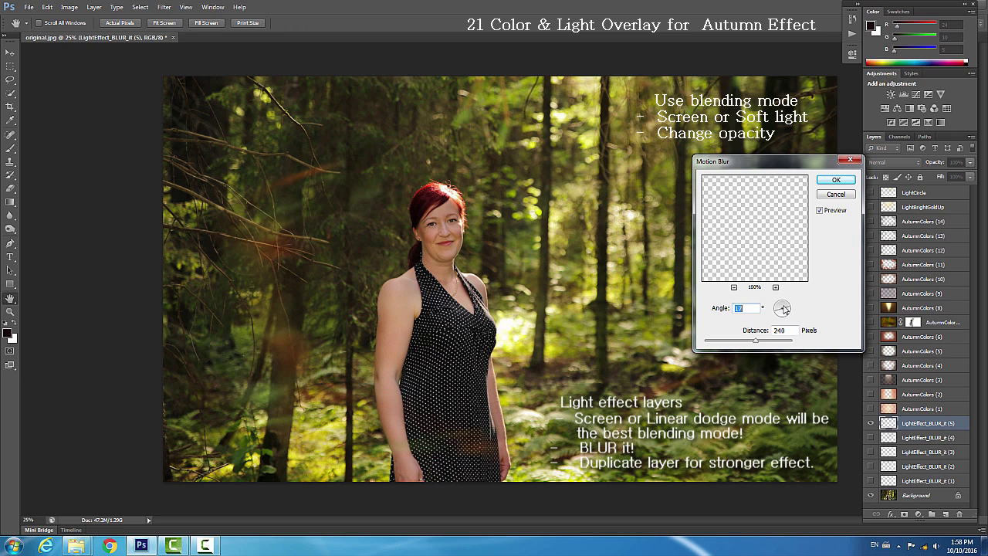
pyautogui.moveTo(783, 308); pyautogui.dragTo(789, 307)
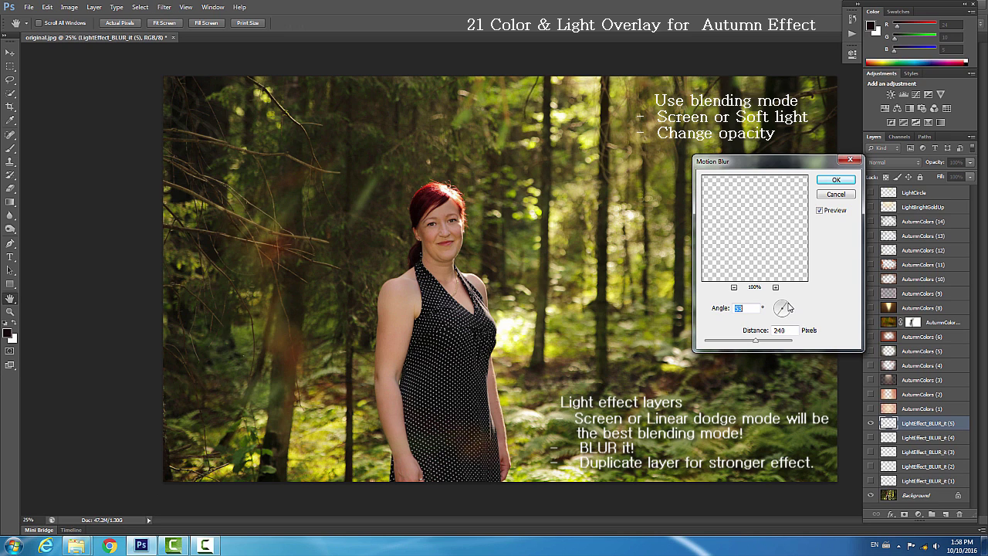
pyautogui.moveTo(755, 341); pyautogui.dragTo(751, 341)
pyautogui.click(787, 307)
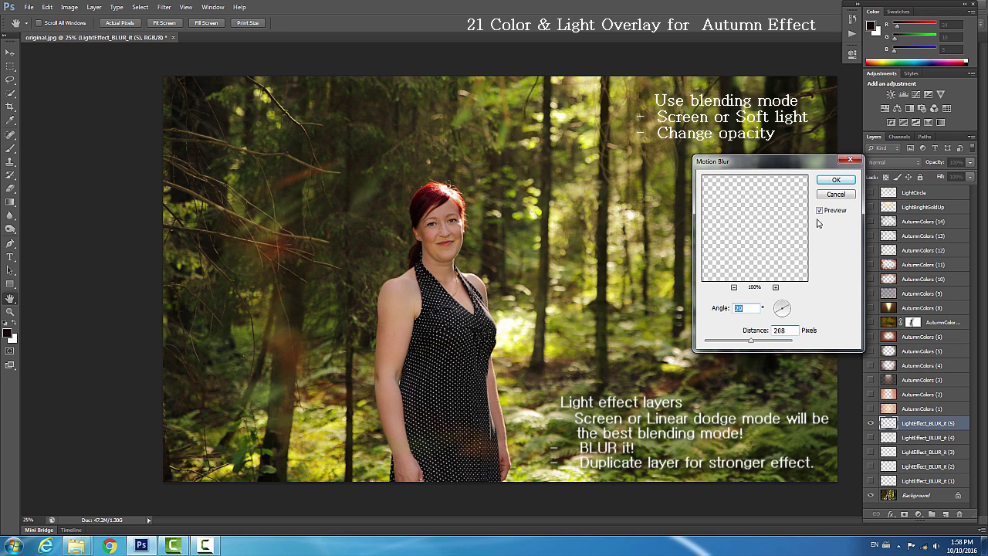
pyautogui.click(836, 179)
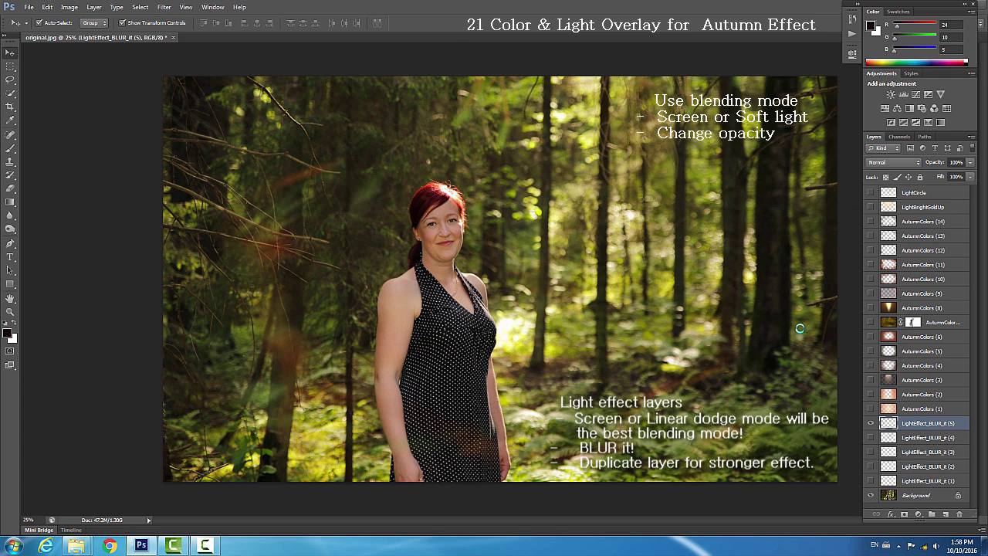
# Show the LightEffect_BLUR_it (4) streaks and make it the active layer.
pyautogui.click(887, 423)
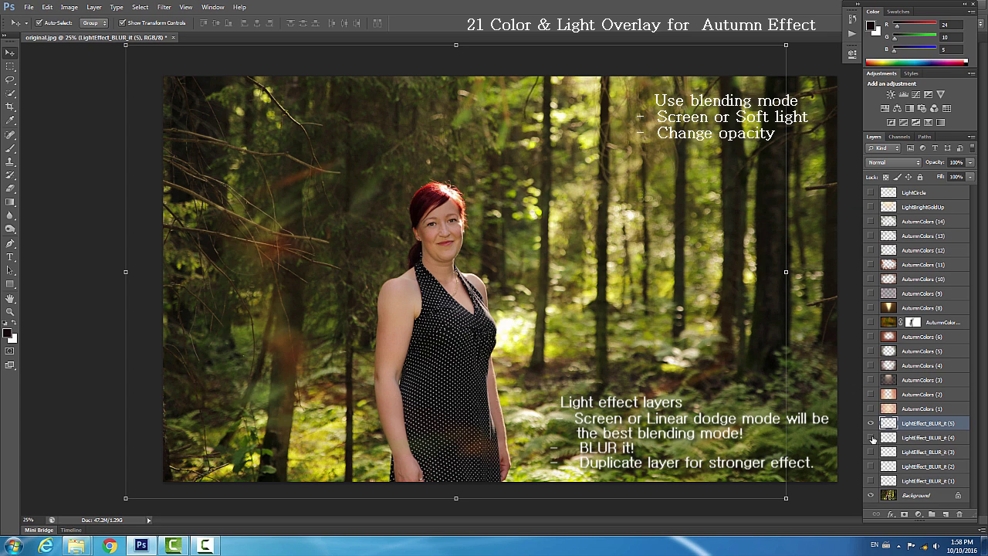
pyautogui.click(872, 437)
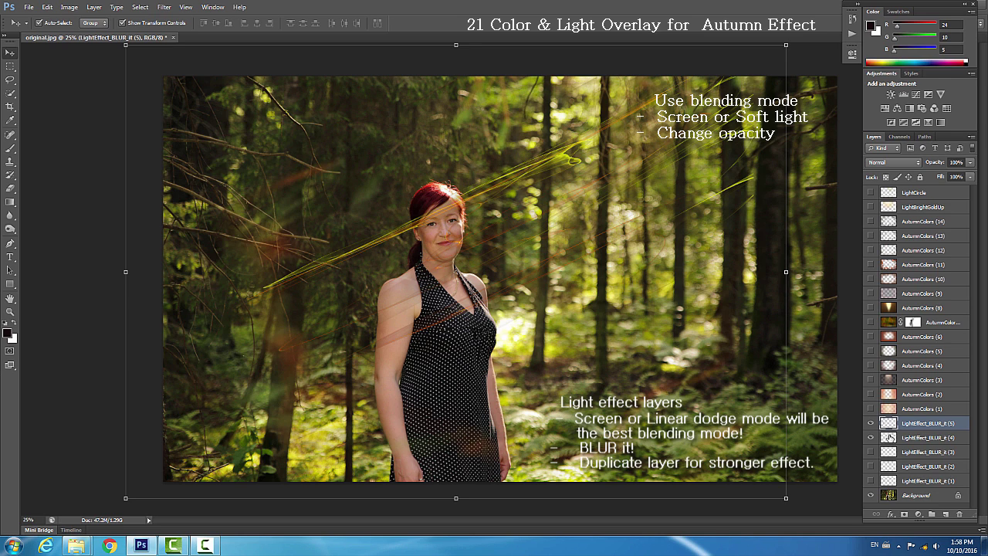
pyautogui.click(890, 438)
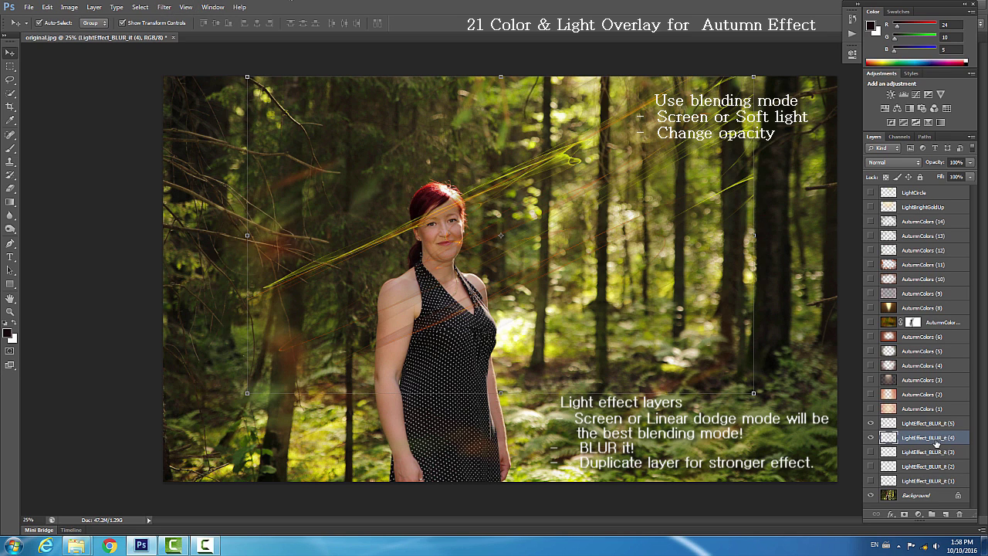
# Soften the (4) streaks with a Gaussian Blur at a raised radius.
pyautogui.click(164, 7)
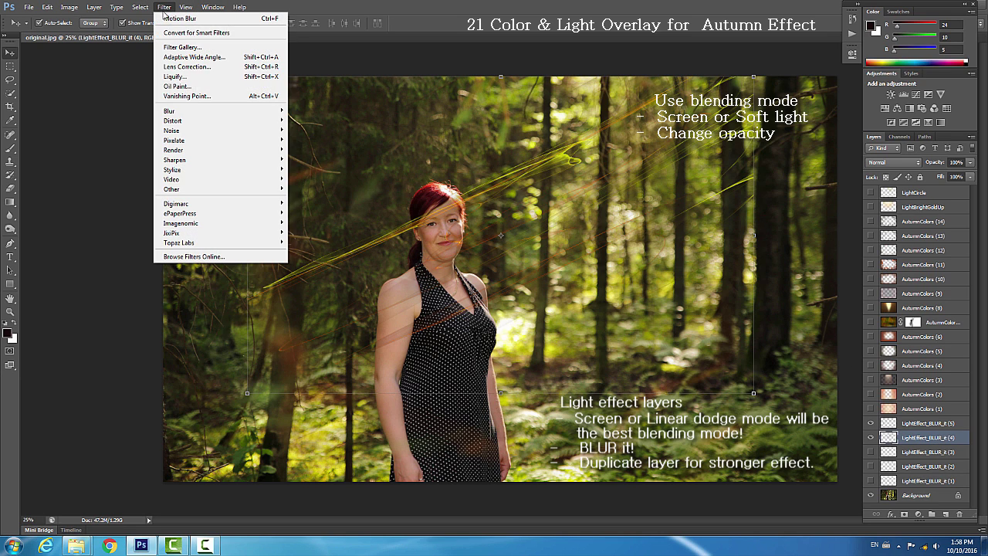
pyautogui.moveTo(220, 110)
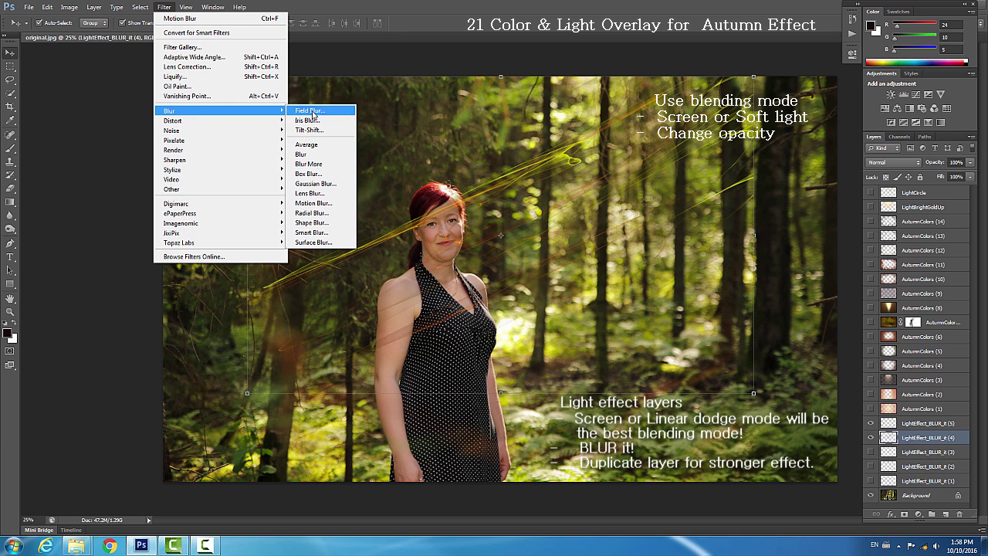
pyautogui.click(324, 184)
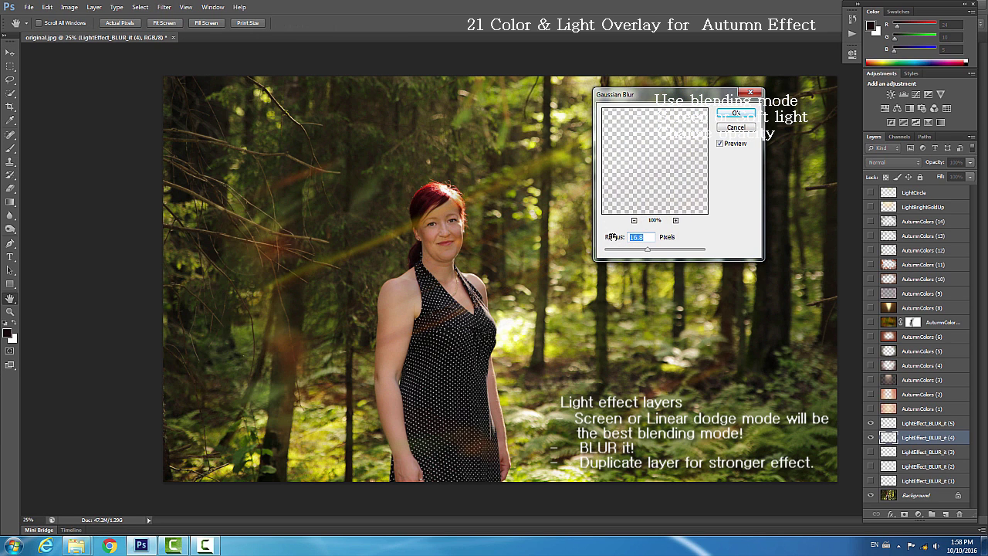
pyautogui.moveTo(648, 252); pyautogui.dragTo(660, 252)
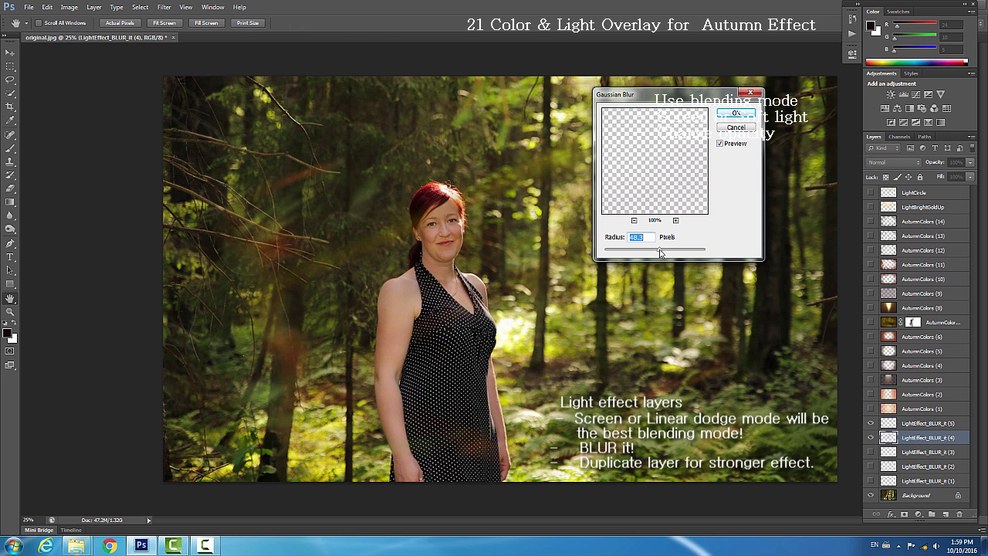
pyautogui.click(737, 113)
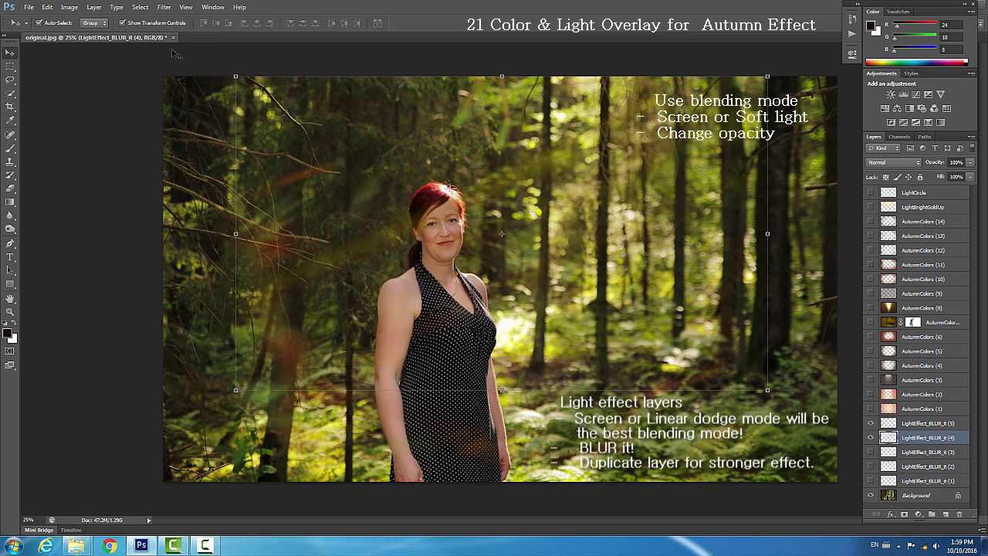
# Shrink the (4) streaks, shift them toward the upper left, and discard a trial rotation.
pyautogui.moveTo(236, 77); pyautogui.dragTo(434, 116)
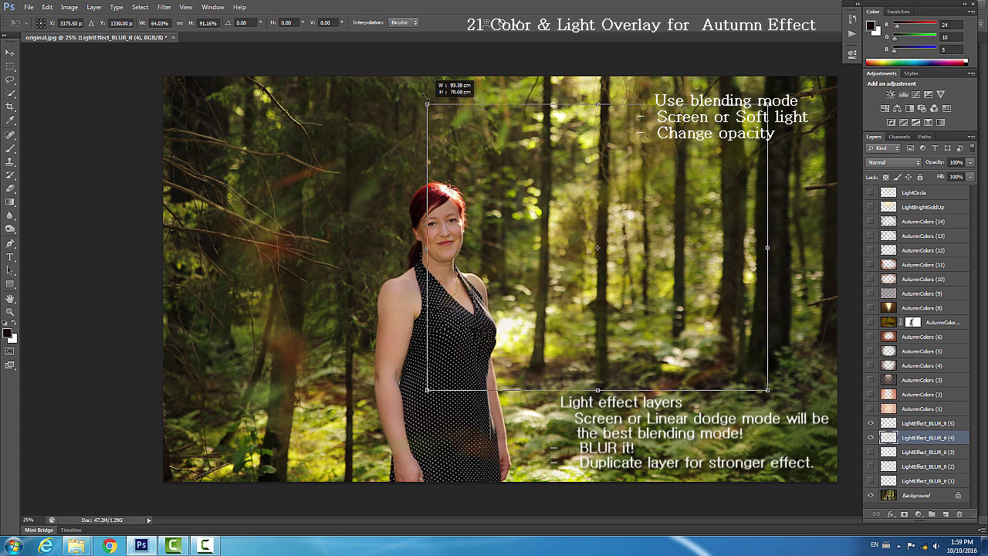
pyautogui.moveTo(433, 117); pyautogui.dragTo(426, 98)
pyautogui.moveTo(571, 200); pyautogui.dragTo(438, 133)
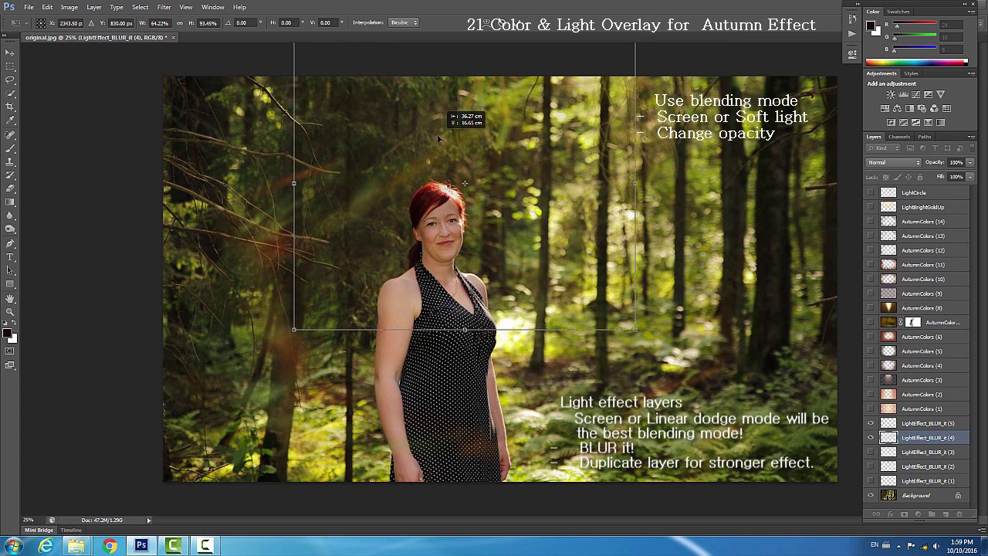
pyautogui.moveTo(438, 133); pyautogui.dragTo(439, 139)
pyautogui.click(515, 24)
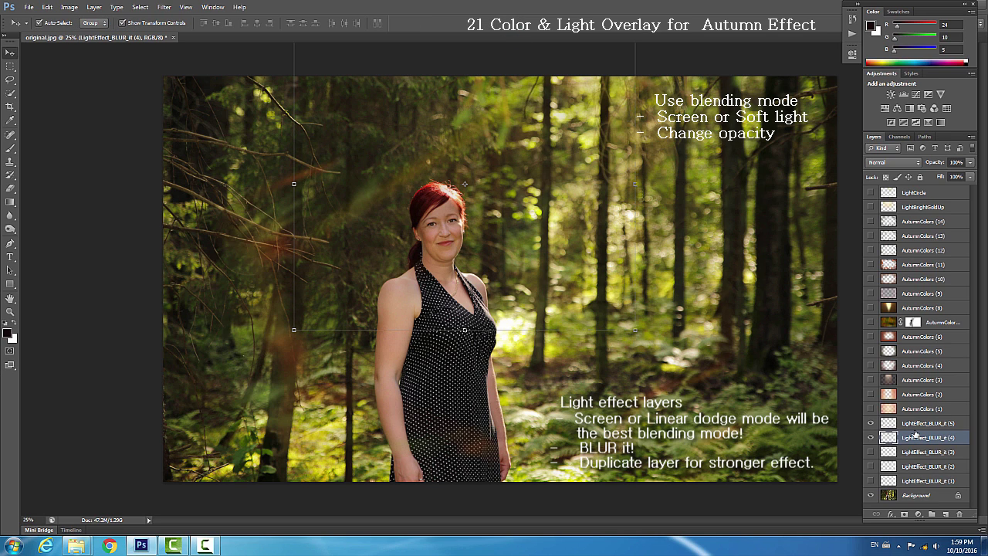
pyautogui.moveTo(646, 336); pyautogui.dragTo(636, 346)
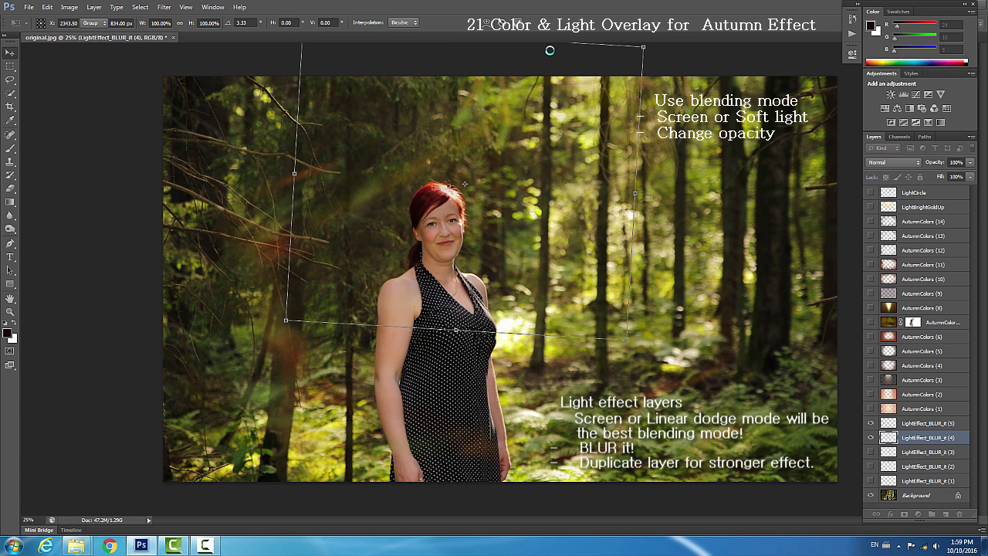
pyautogui.press('Escape')
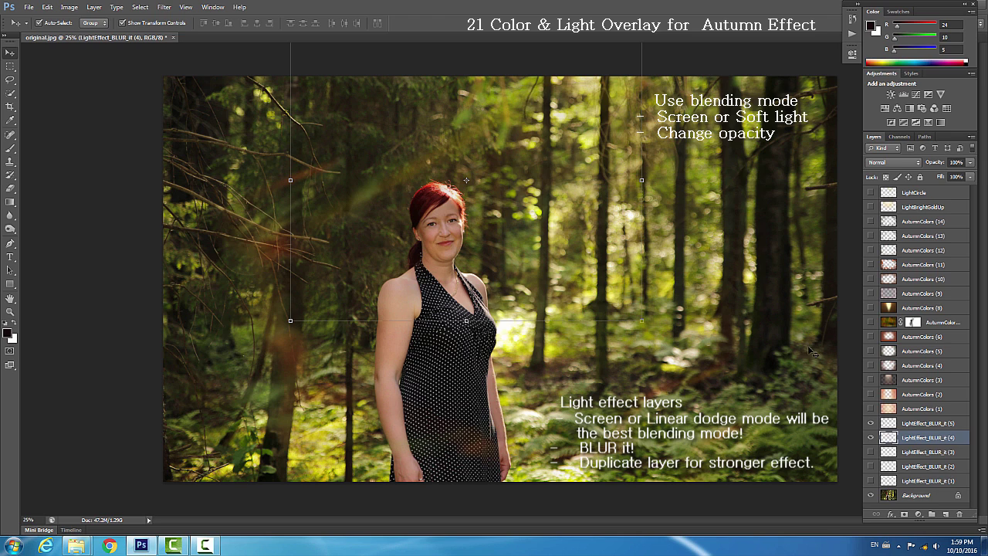
# Keep layer (3) hidden after a quick check, and show and select LightEffect_BLUR_it (2).
pyautogui.click(871, 451)
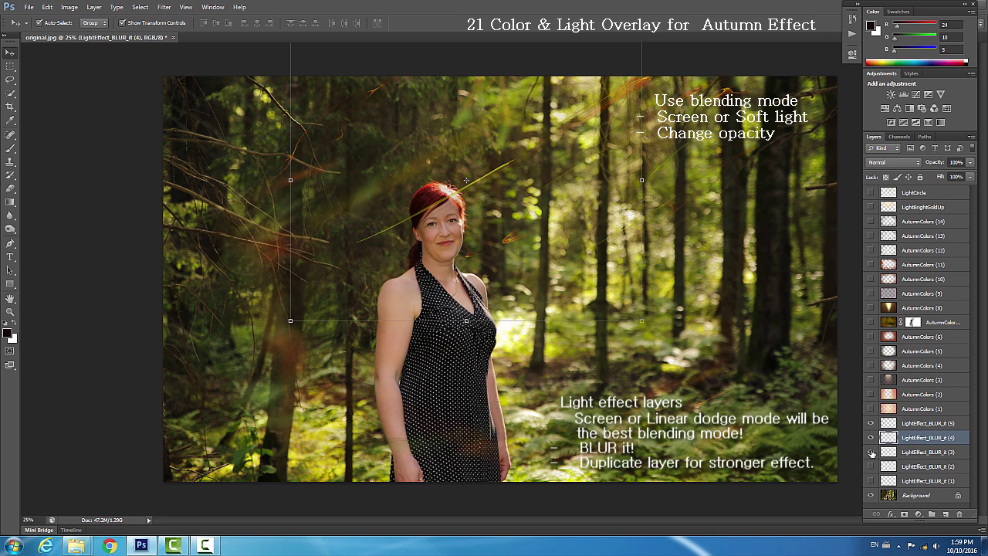
pyautogui.click(871, 453)
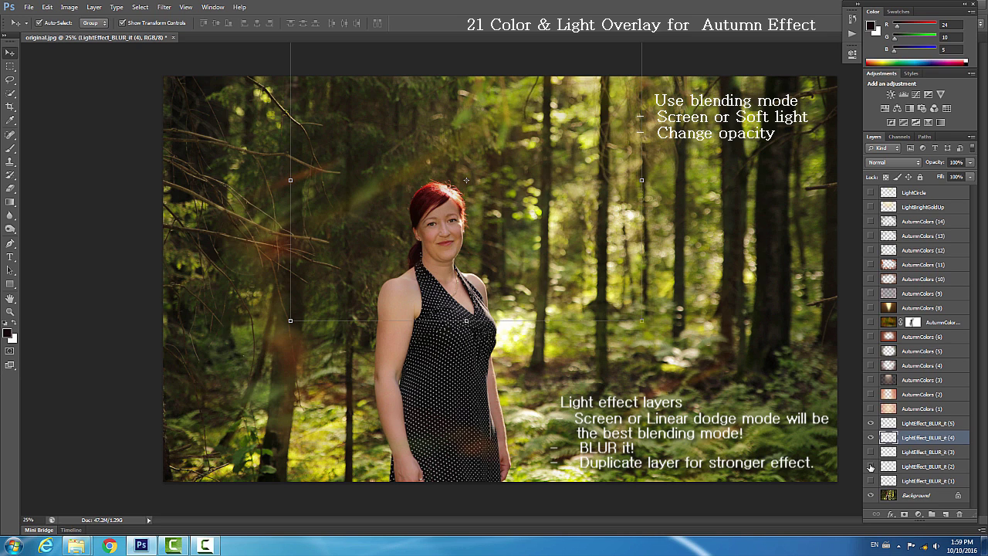
pyautogui.click(871, 466)
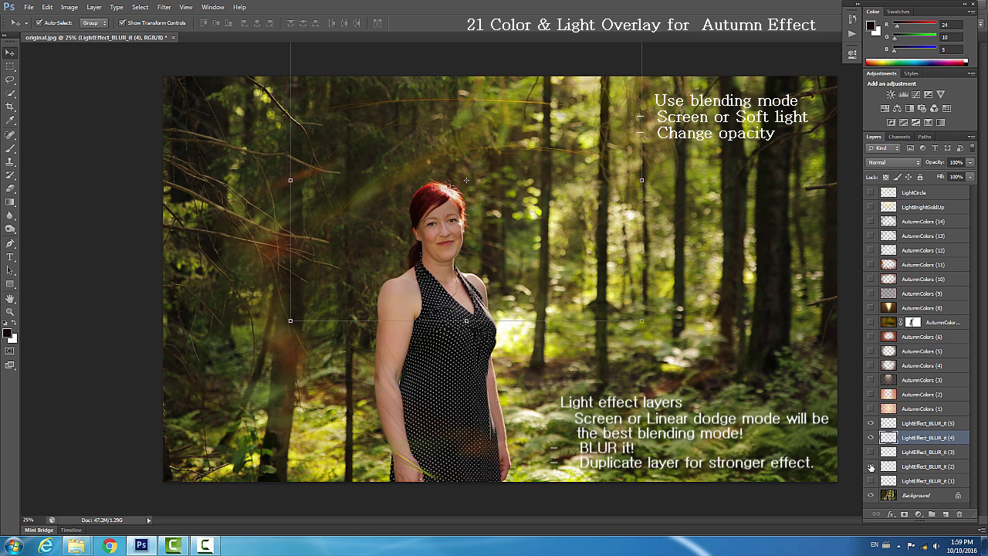
pyautogui.click(890, 466)
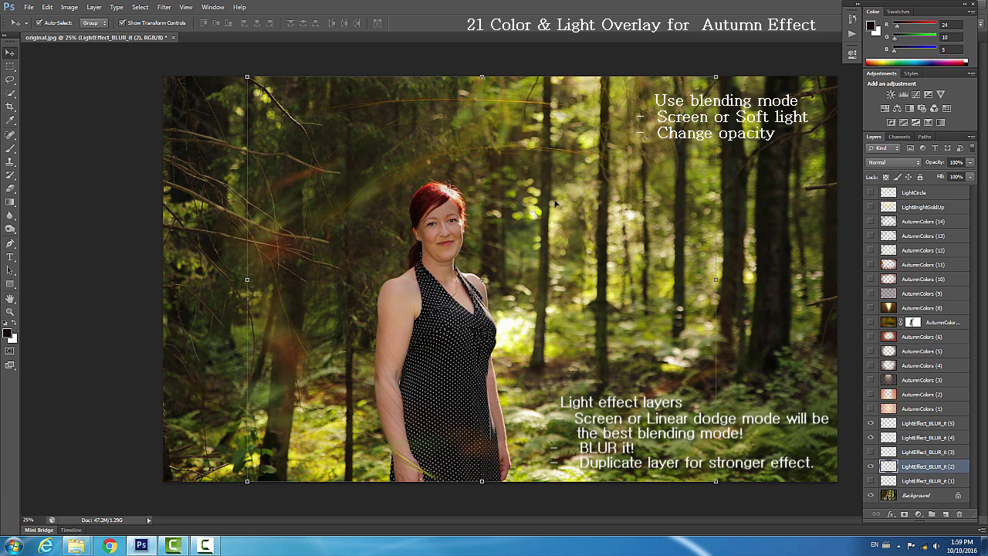
# Blend the (2) arcs in Screen mode after trying Soft Light.
pyautogui.click(918, 164)
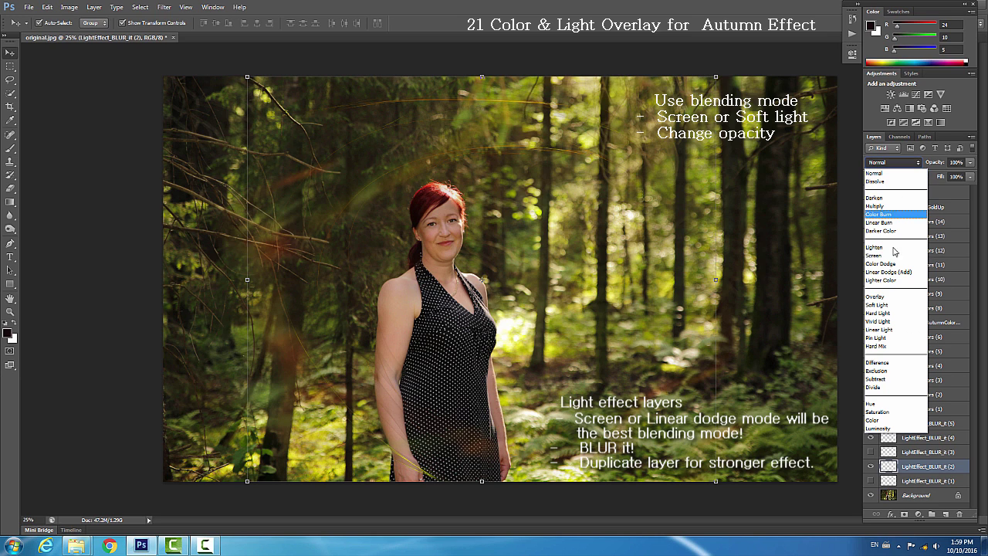
pyautogui.click(892, 306)
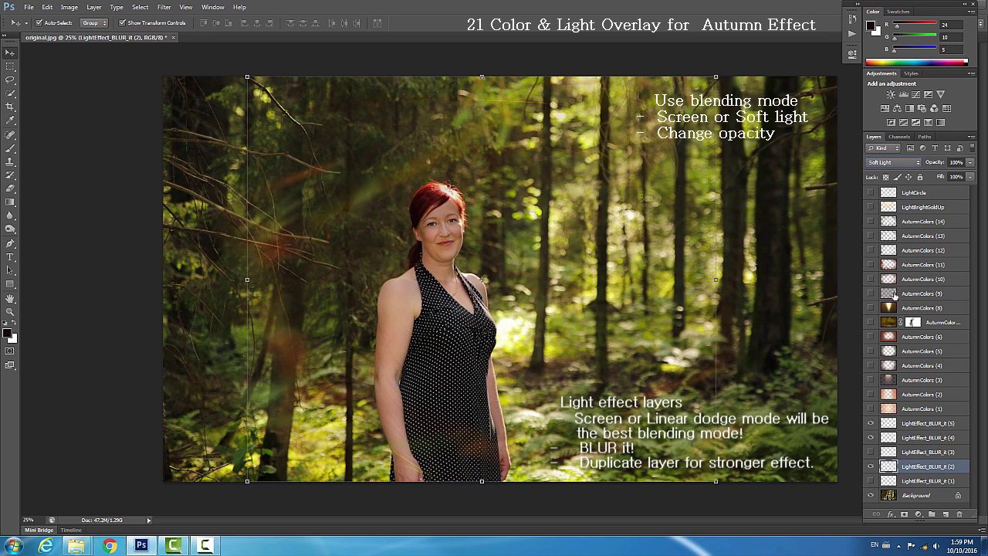
pyautogui.click(913, 163)
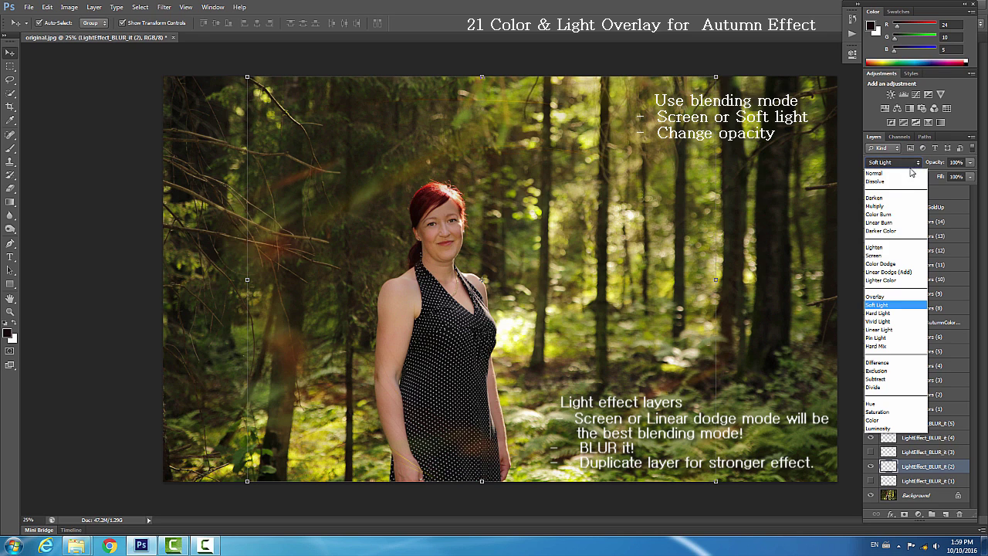
pyautogui.click(899, 256)
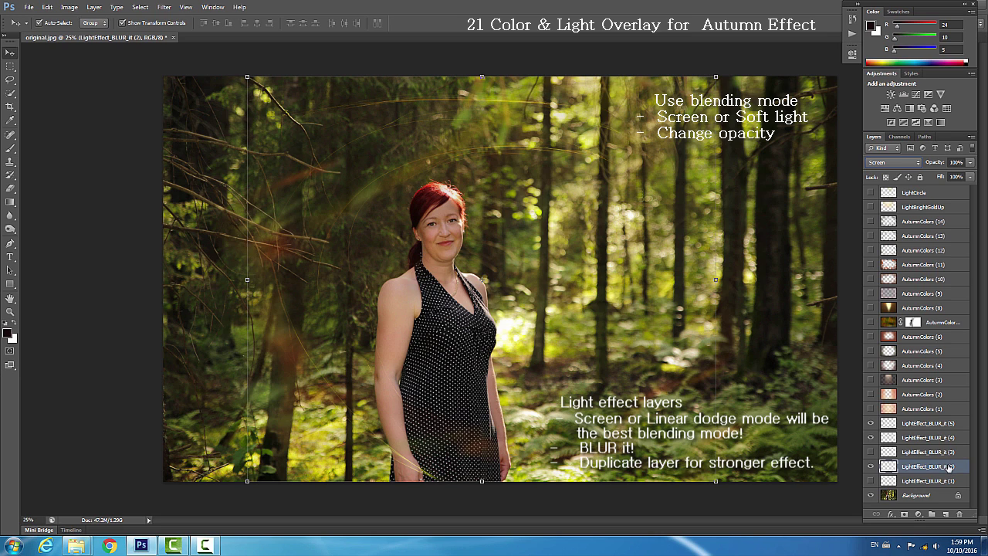
# Duplicate the (2) arc layer twice, merge the copies into one layer, and blend it in Screen.
pyautogui.moveTo(949, 468); pyautogui.dragTo(946, 514)
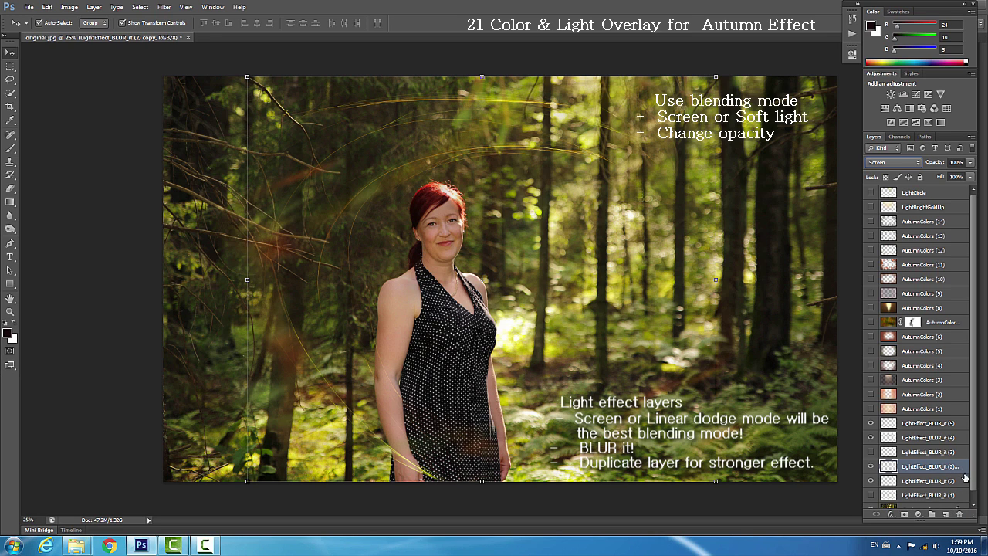
pyautogui.moveTo(955, 468); pyautogui.dragTo(945, 513)
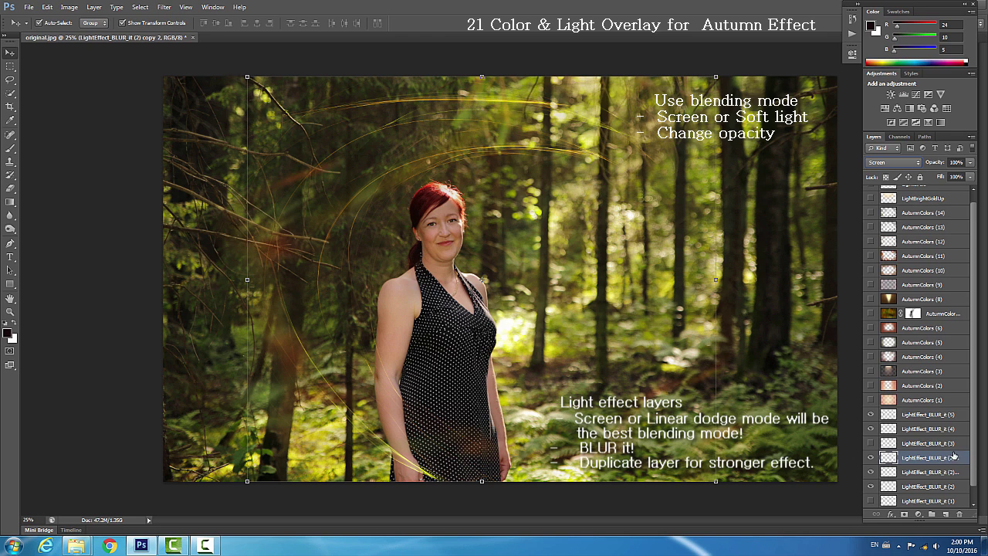
pyautogui.keyDown('shift'); pyautogui.click(953, 472); pyautogui.keyUp('shift')
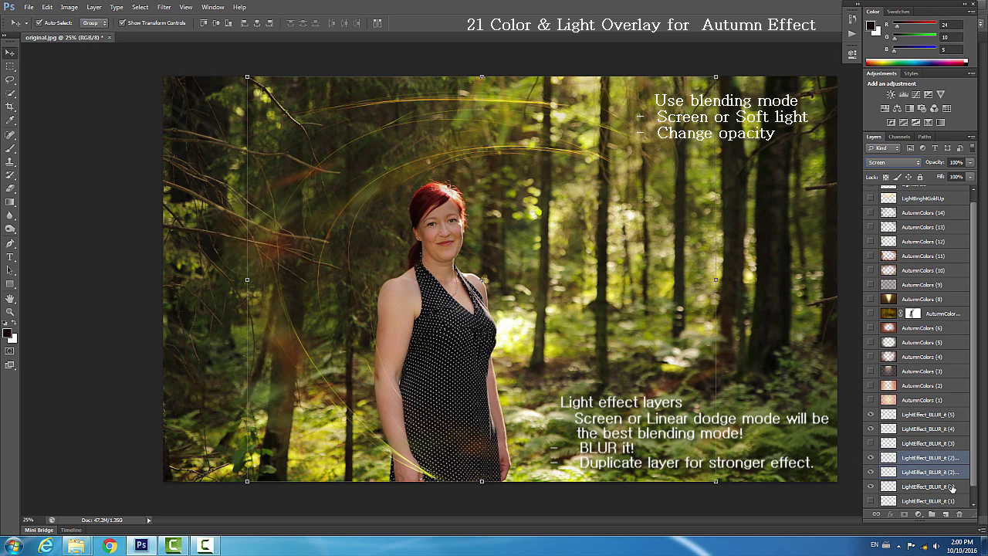
pyautogui.keyDown('shift'); pyautogui.click(952, 487); pyautogui.keyUp('shift')
pyautogui.rightClick(952, 487)
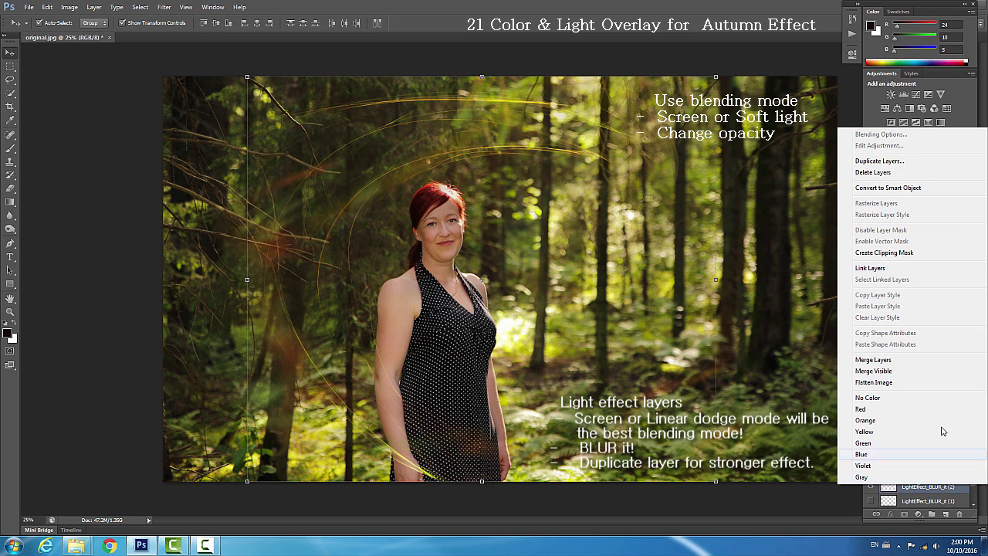
pyautogui.click(910, 360)
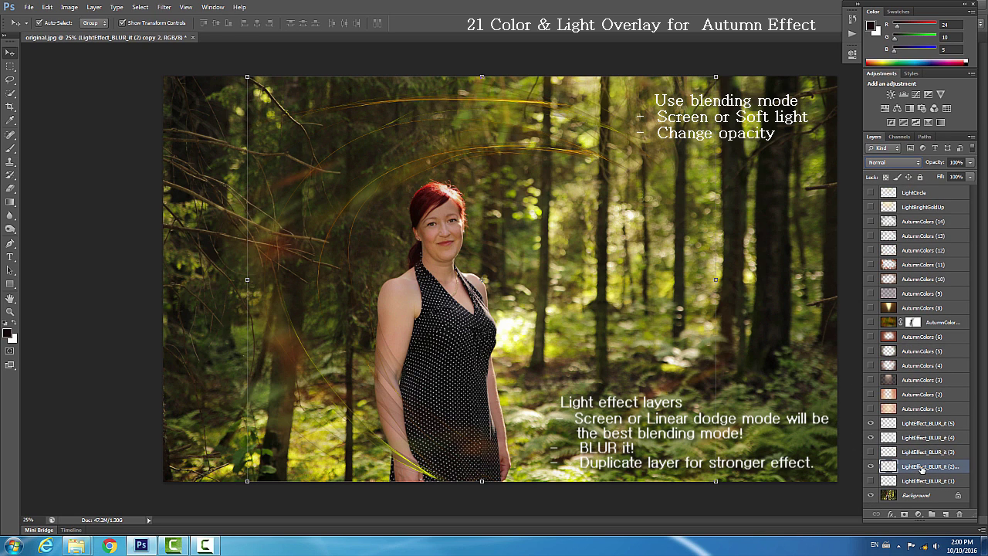
pyautogui.click(916, 163)
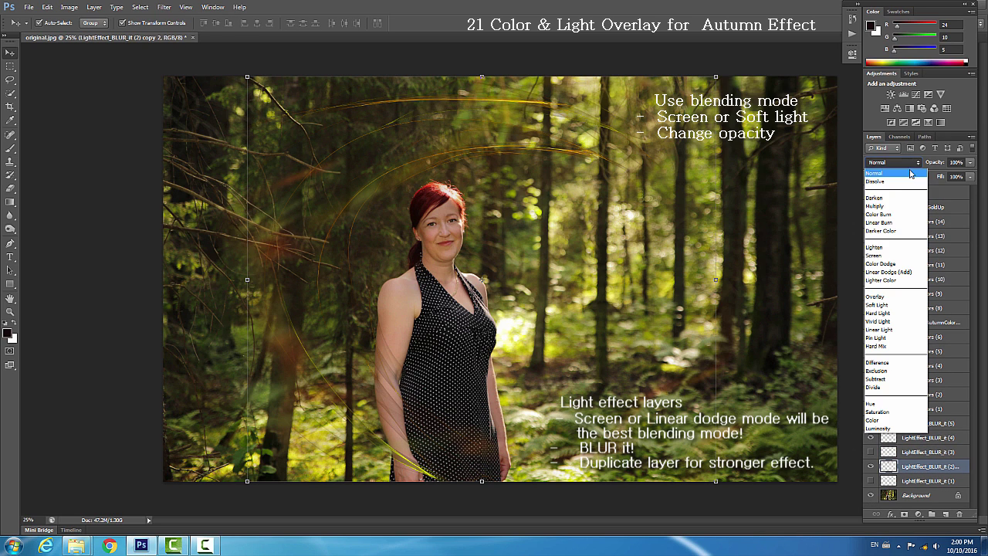
pyautogui.click(881, 255)
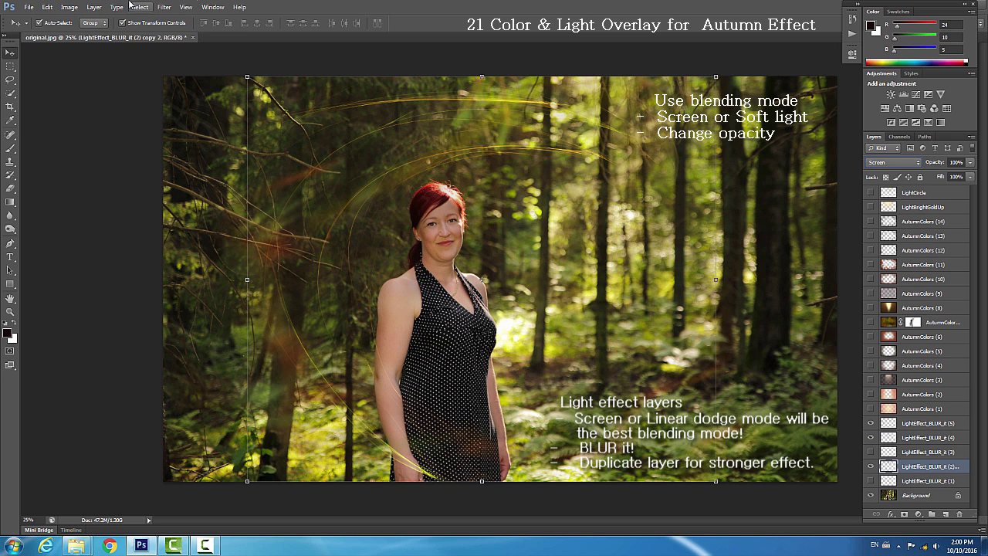
# Apply a 10-pixel Gaussian Blur to the merged arc layer, then deselect all layers.
pyautogui.click(164, 7)
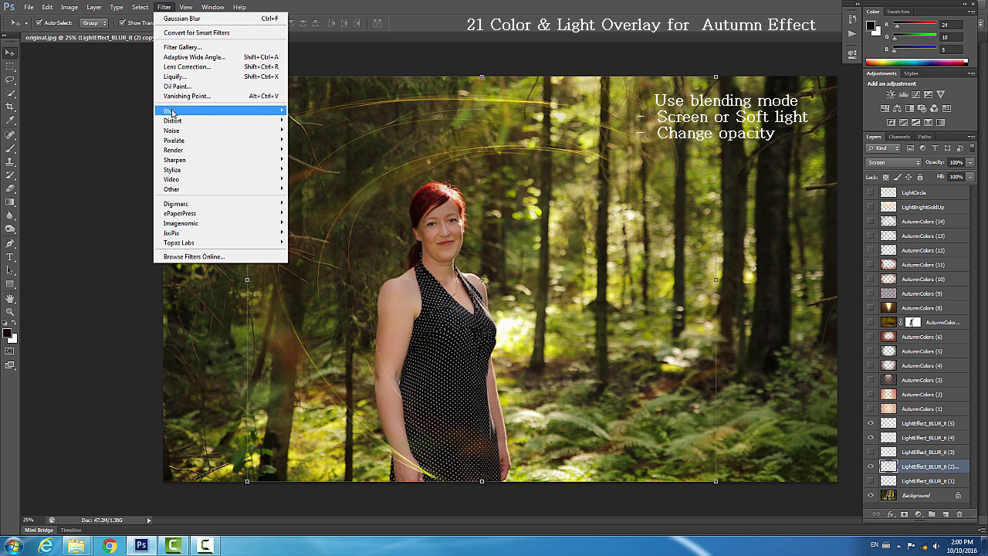
pyautogui.moveTo(193, 111)
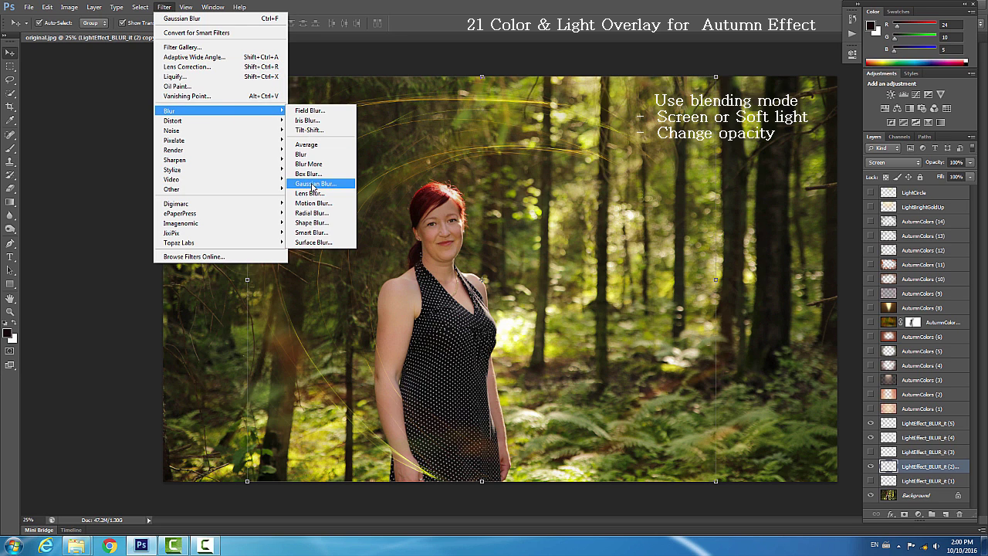
pyautogui.click(314, 184)
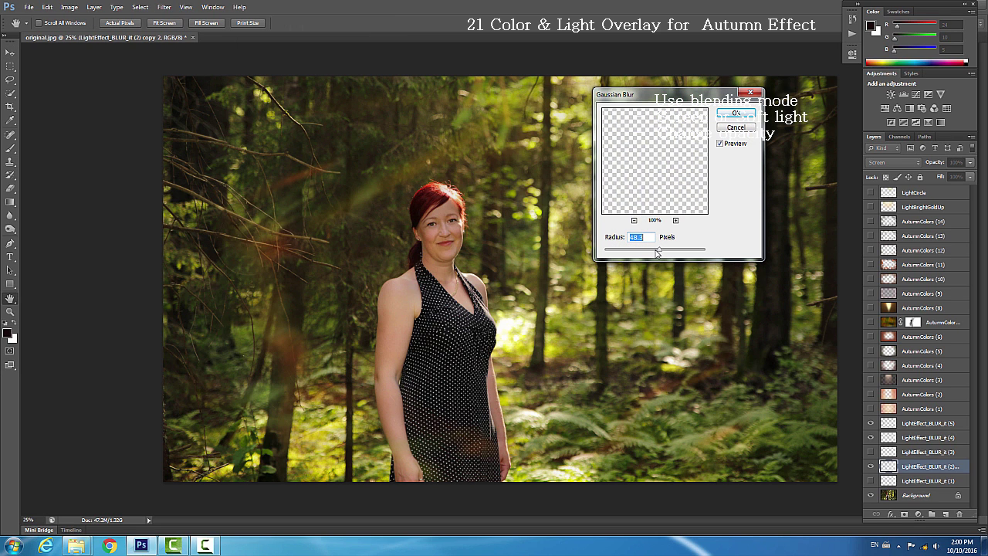
pyautogui.moveTo(660, 252); pyautogui.dragTo(647, 255)
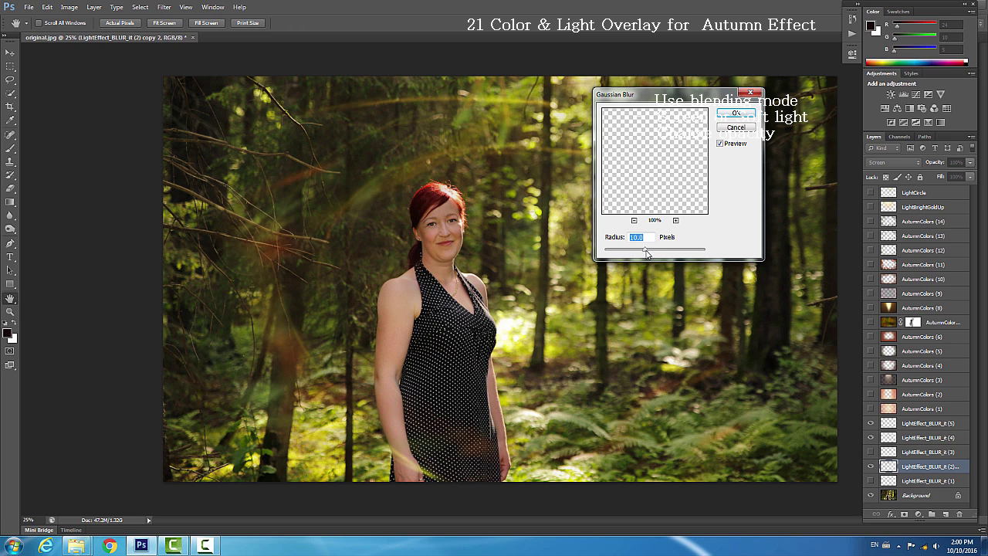
pyautogui.click(730, 115)
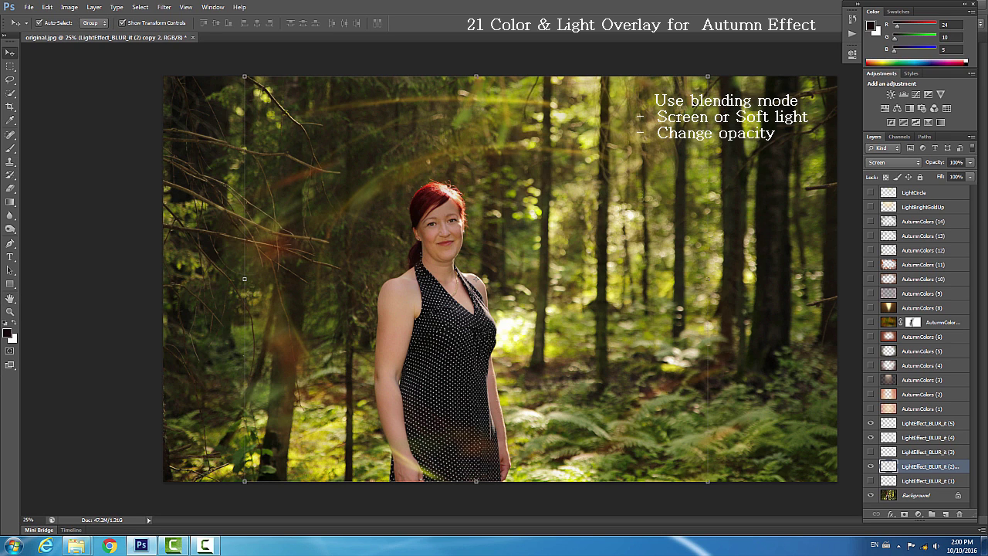
pyautogui.click(738, 68)
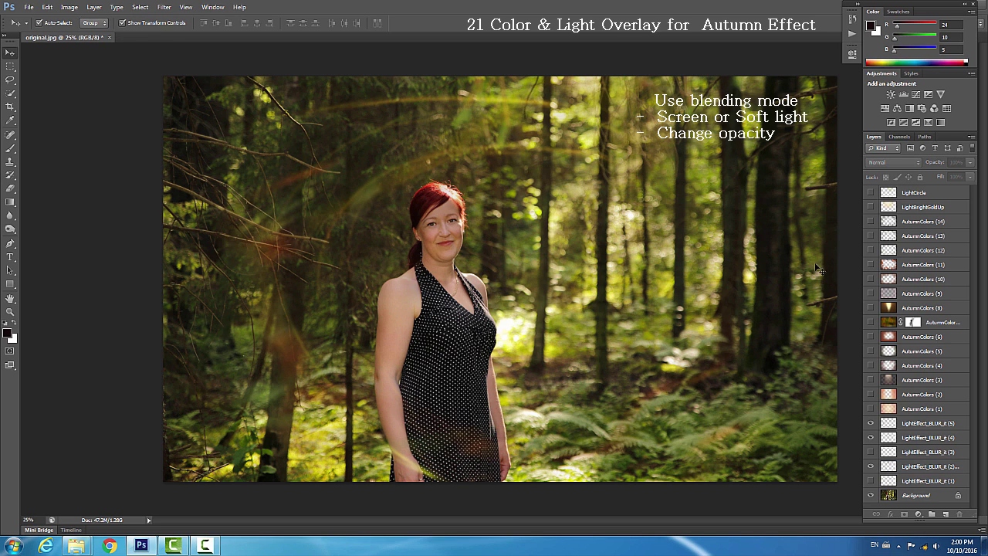
# Compare the light-streak layers one by one, leaving only LightEffect_BLUR_it (5) visible.
pyautogui.click(872, 423)
pyautogui.click(872, 437)
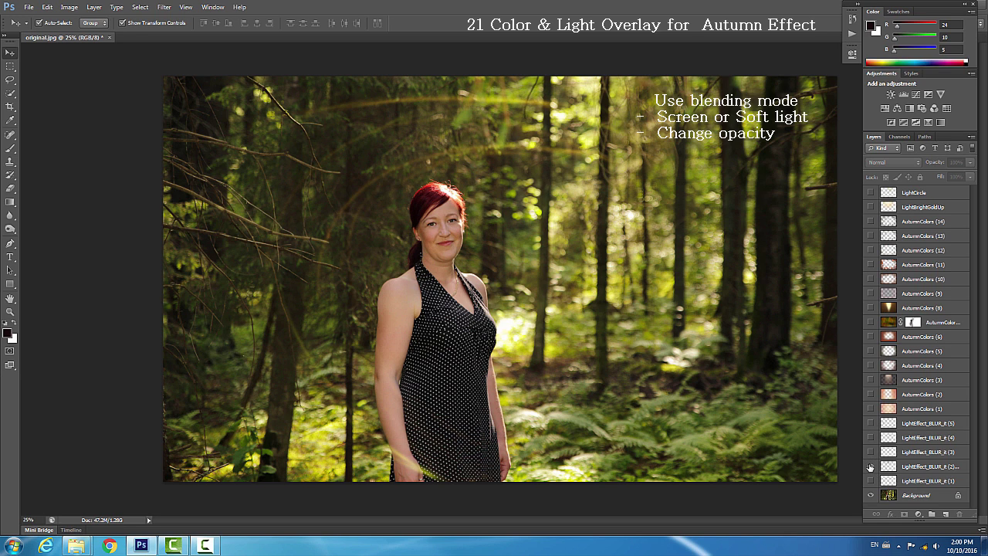
pyautogui.click(871, 466)
pyautogui.click(871, 481)
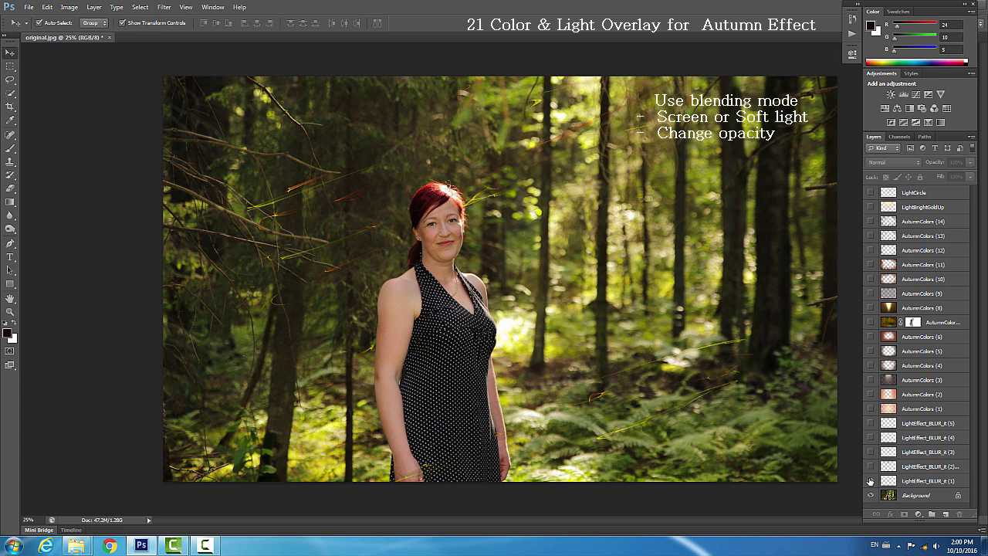
pyautogui.click(871, 480)
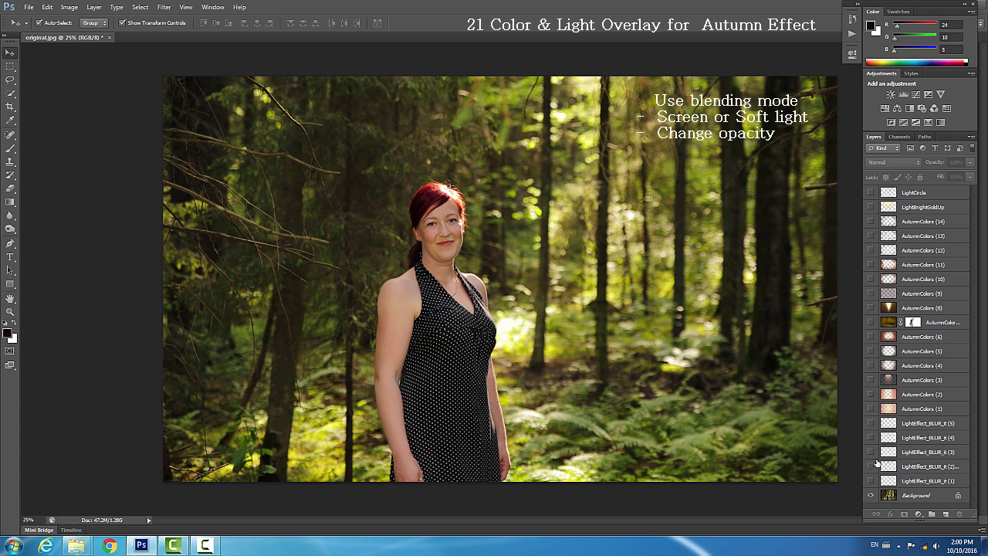
pyautogui.click(870, 424)
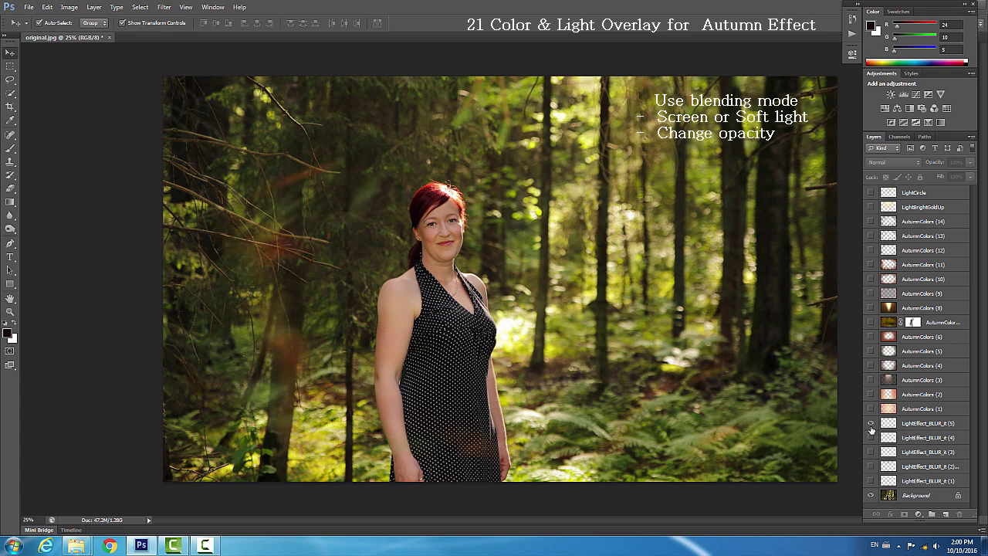
# Turn on AutumnColors (3) and (7), setting (7) to 36% opacity.
pyautogui.click(871, 381)
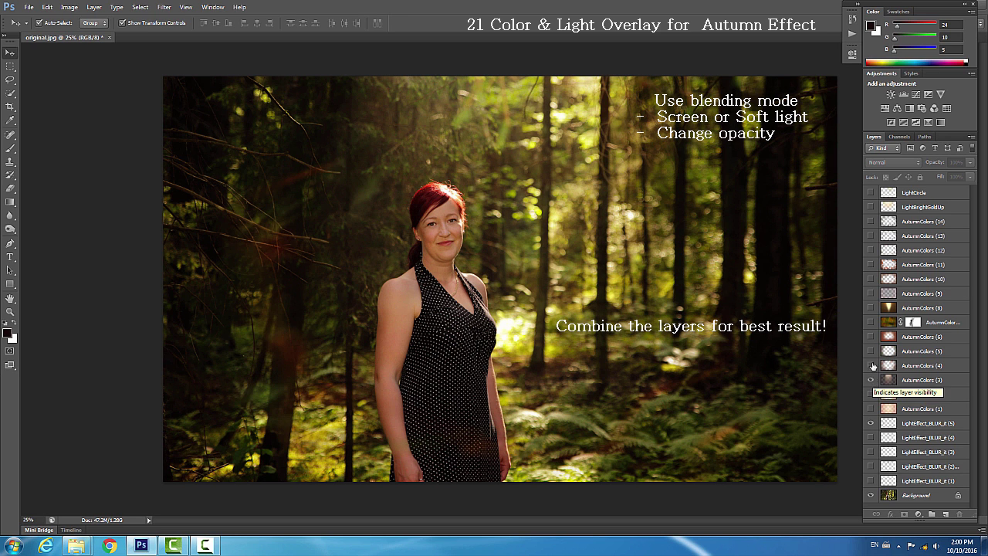
pyautogui.click(871, 309)
pyautogui.click(870, 323)
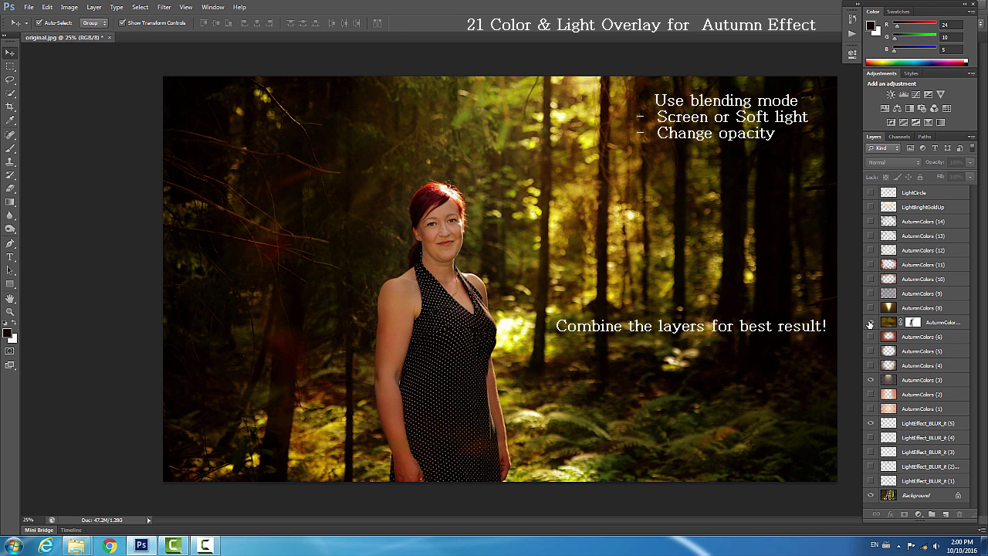
pyautogui.click(937, 322)
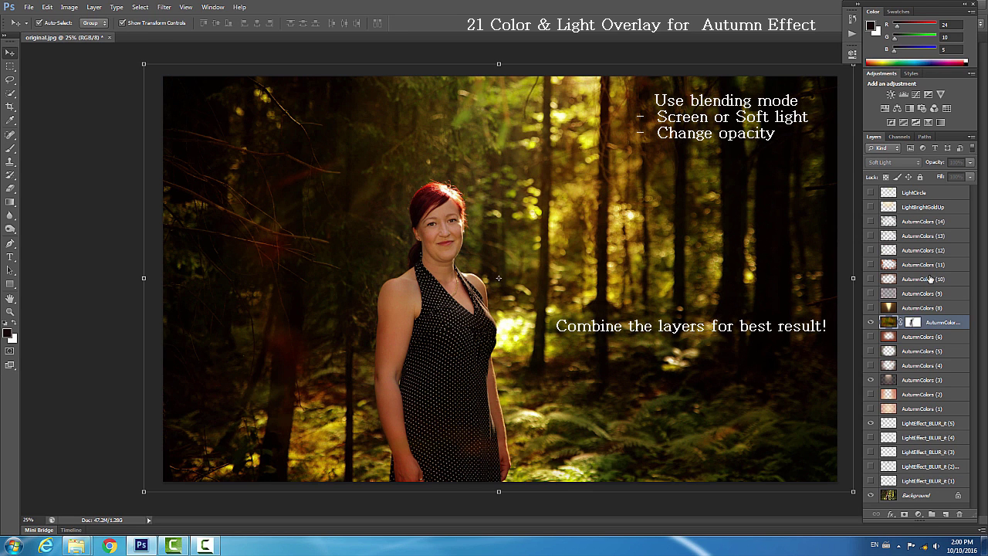
pyautogui.click(969, 162)
pyautogui.moveTo(969, 177); pyautogui.dragTo(945, 178)
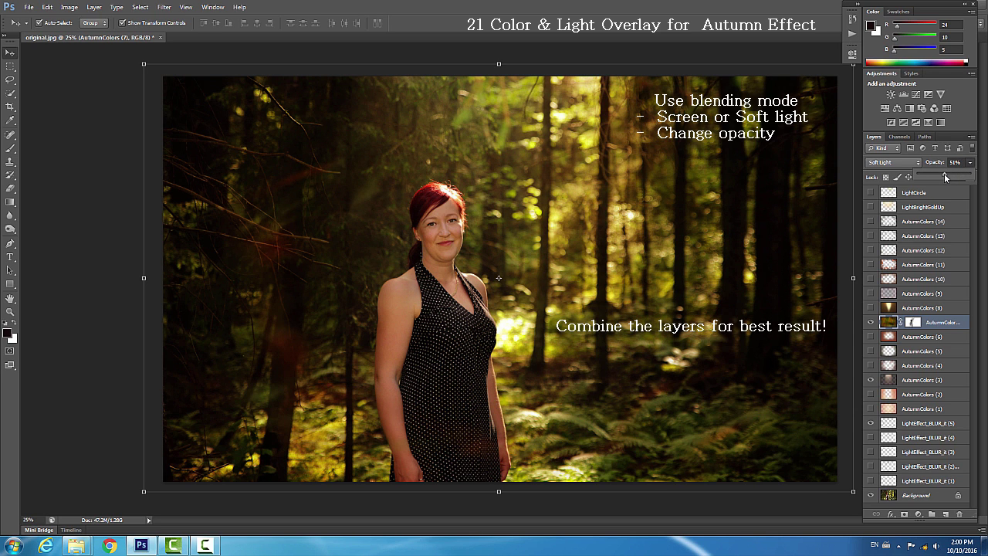
pyautogui.moveTo(945, 177); pyautogui.dragTo(938, 178)
# Show AutumnColors (11) at 54% opacity.
pyautogui.click(873, 265)
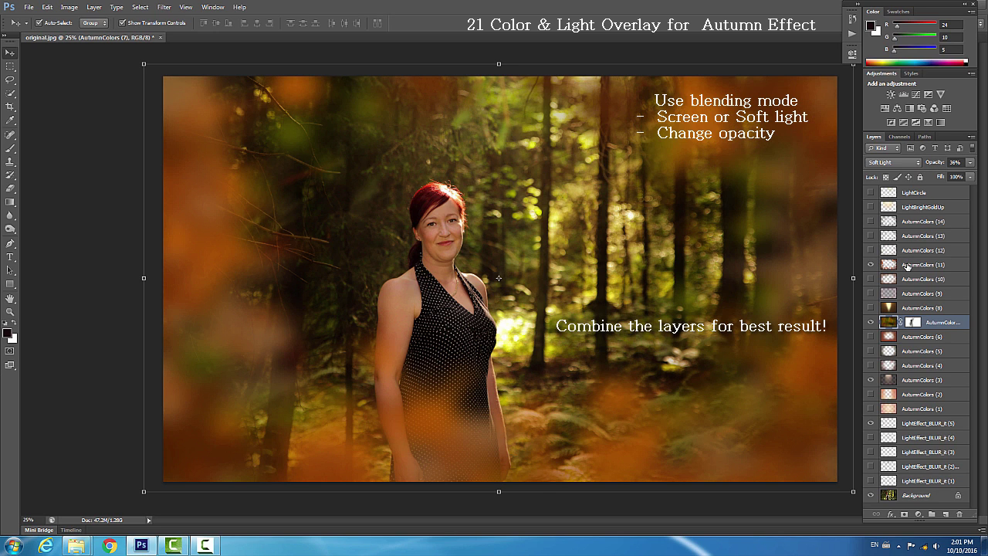
pyautogui.click(911, 266)
pyautogui.click(971, 164)
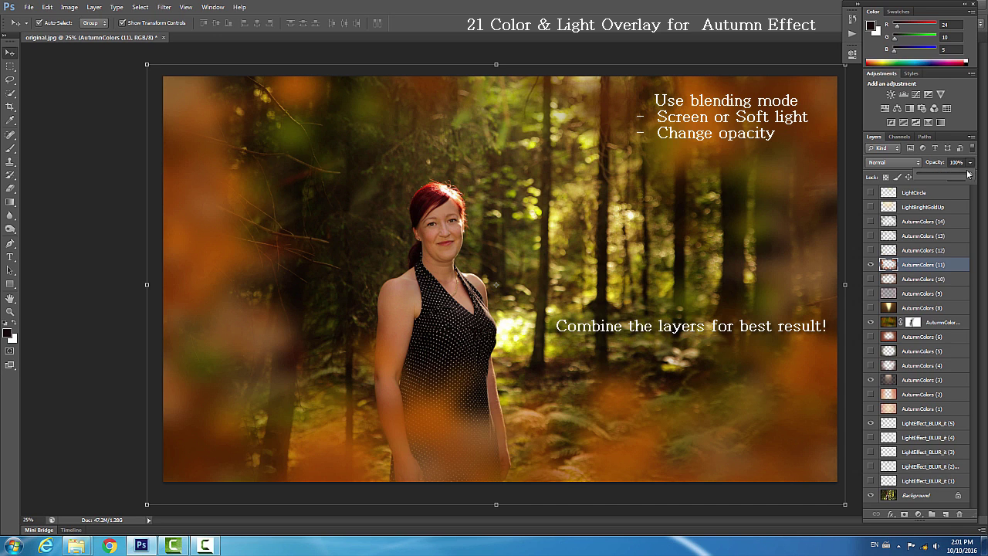
pyautogui.moveTo(970, 179); pyautogui.dragTo(947, 178)
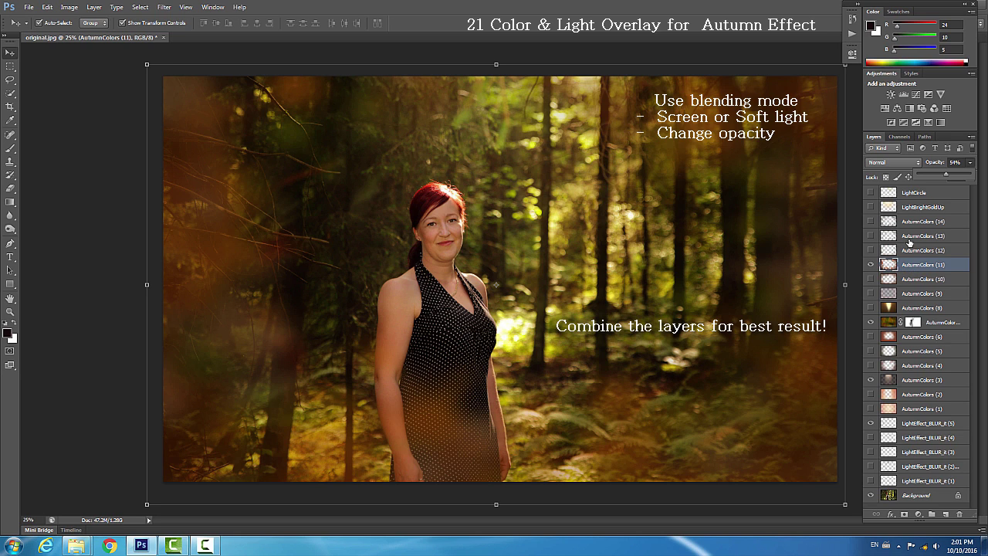
# Show the LightCircle glow at 75% opacity.
pyautogui.click(889, 191)
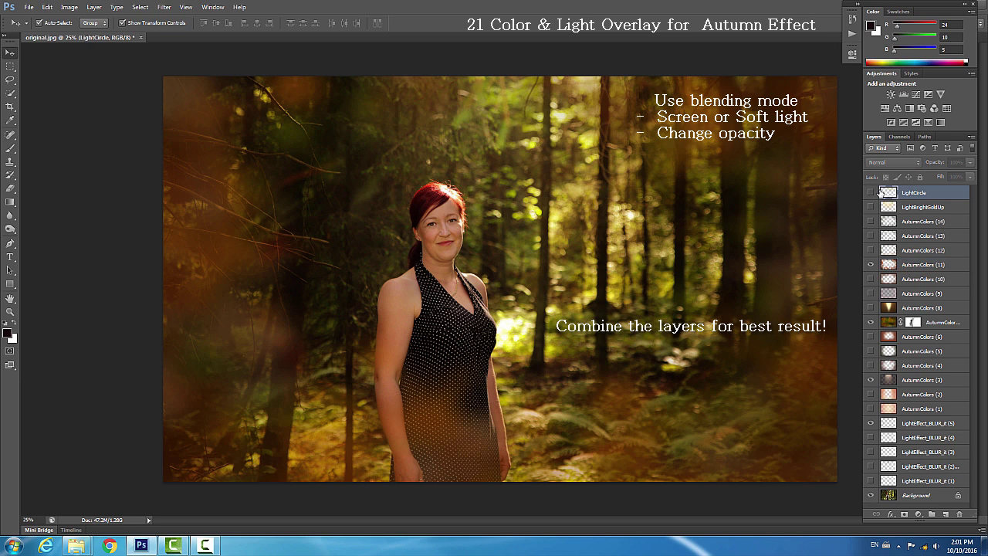
pyautogui.click(871, 192)
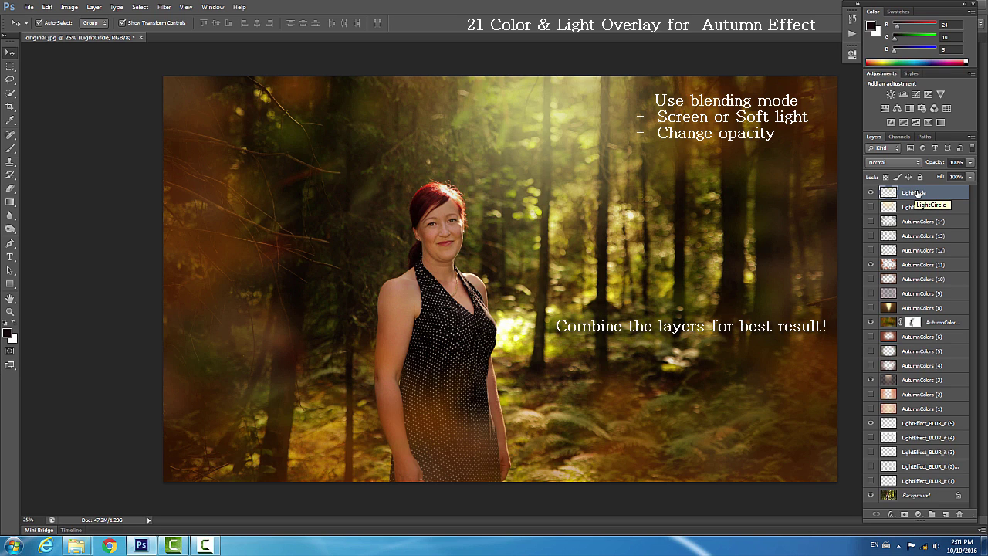
pyautogui.click(970, 162)
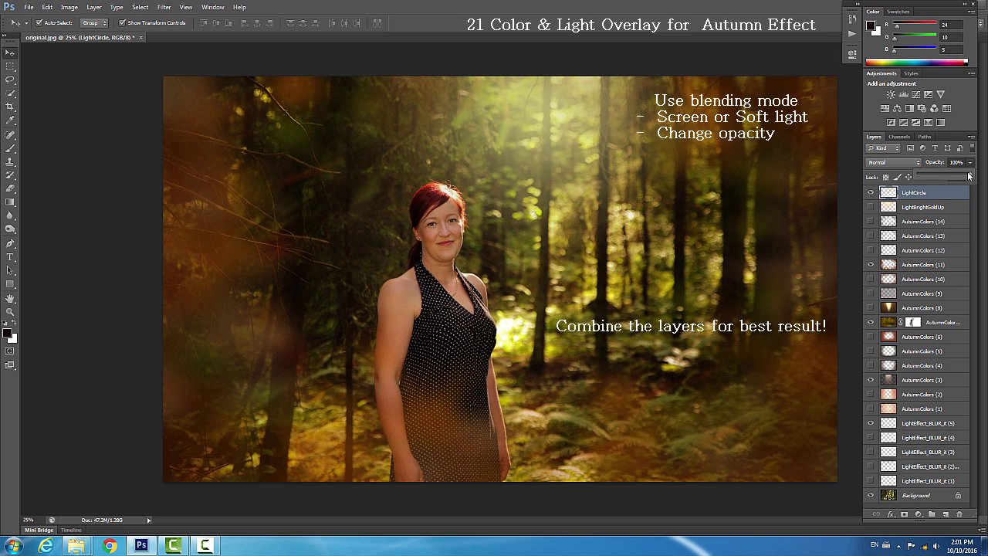
pyautogui.moveTo(970, 176); pyautogui.dragTo(957, 176)
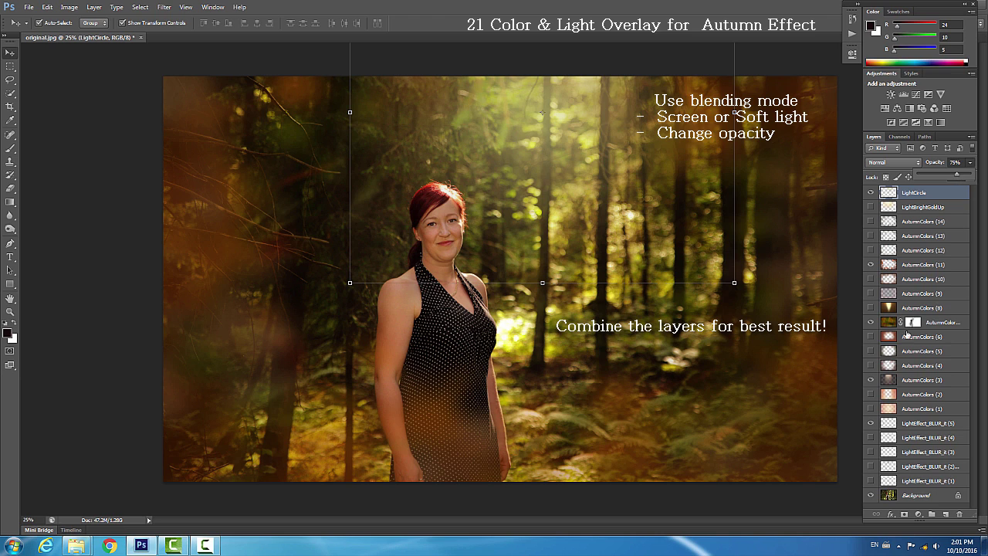
# Lower AutumnColors (7) to 21% and AutumnColors (11) to 34% opacity.
pyautogui.click(947, 329)
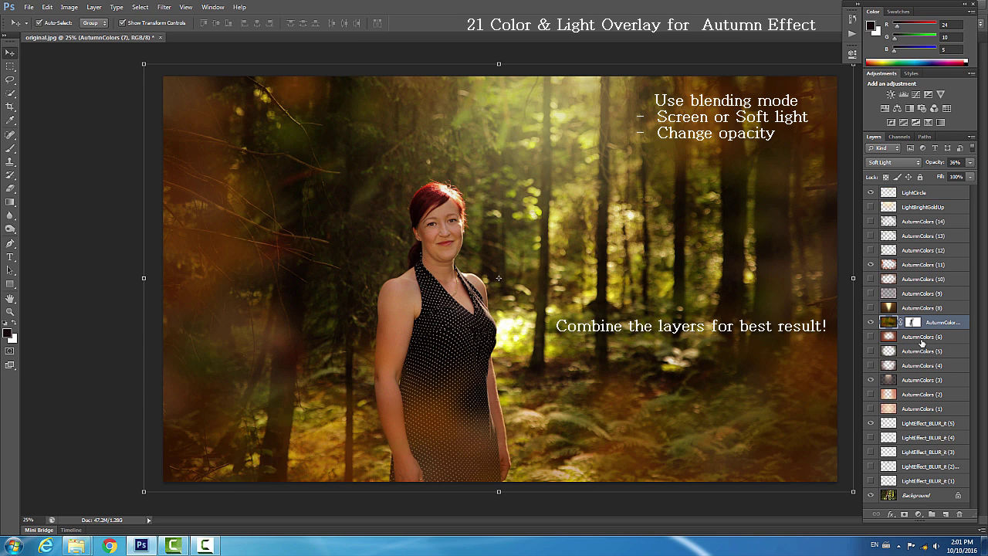
pyautogui.click(970, 163)
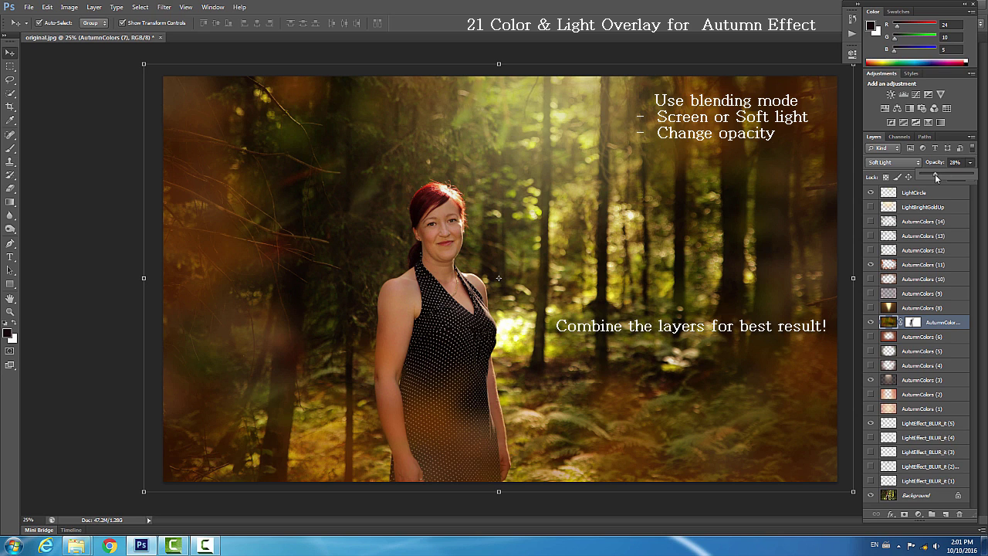
pyautogui.moveTo(936, 177); pyautogui.dragTo(932, 178)
pyautogui.click(921, 264)
pyautogui.click(971, 164)
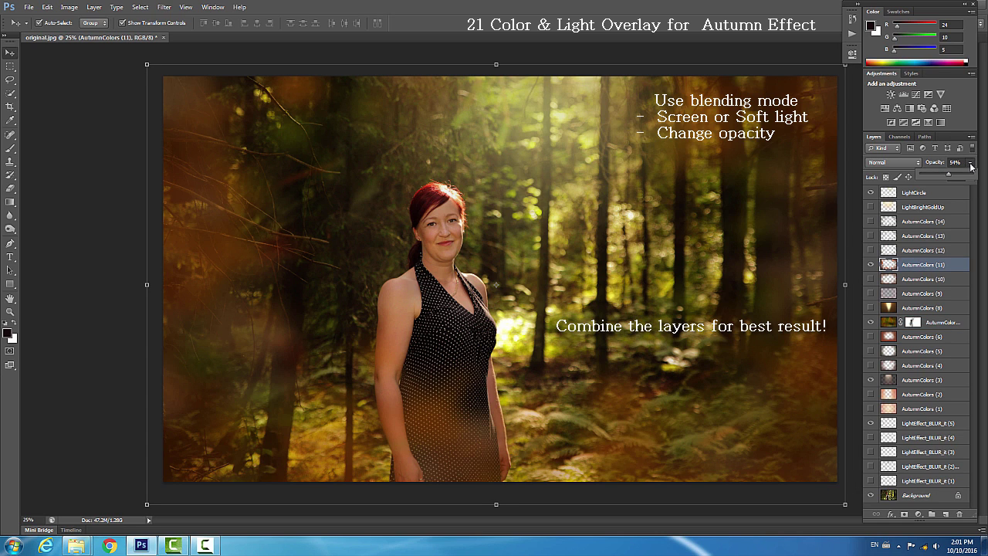
pyautogui.moveTo(949, 174); pyautogui.dragTo(939, 179)
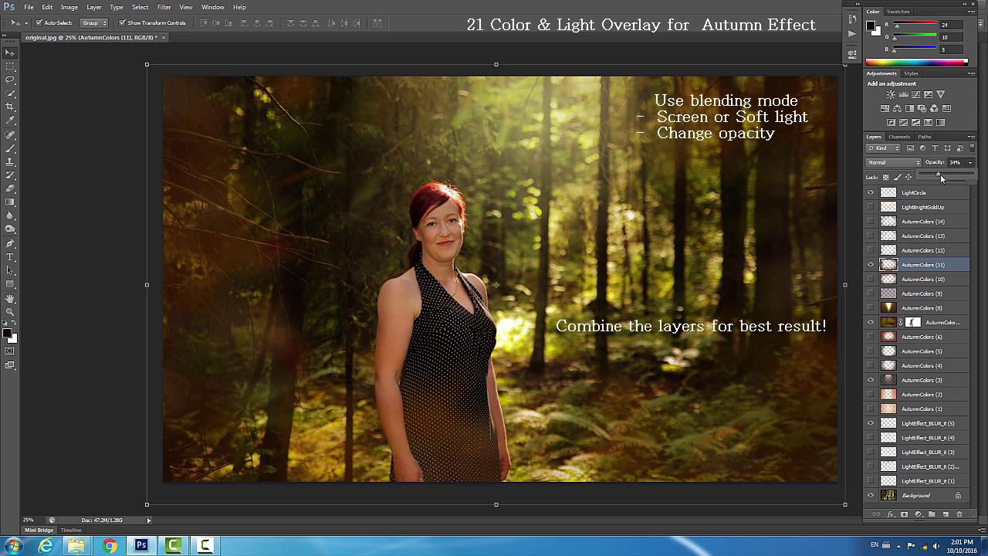
pyautogui.click(875, 113)
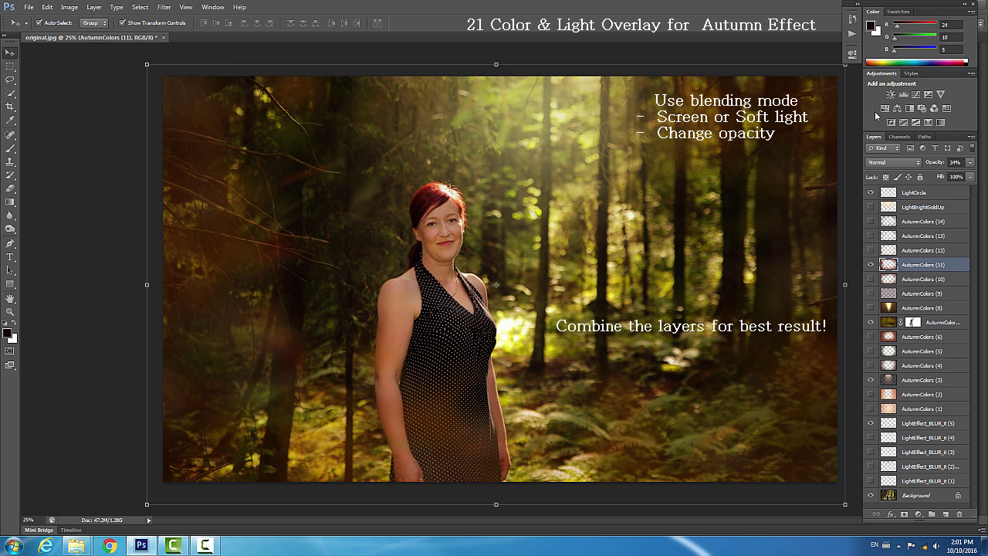